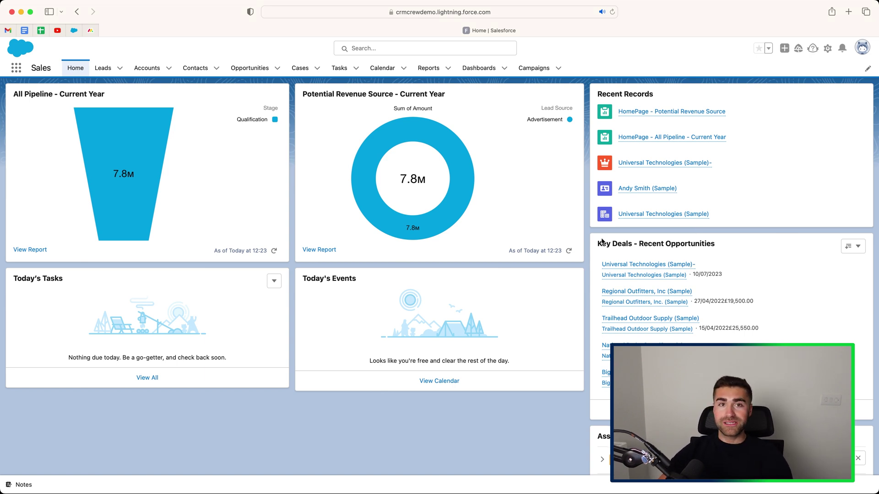
Open Setup from the gear menu and reach Lightning App Builder via a Quick Find search for 'light'.
click(828, 51)
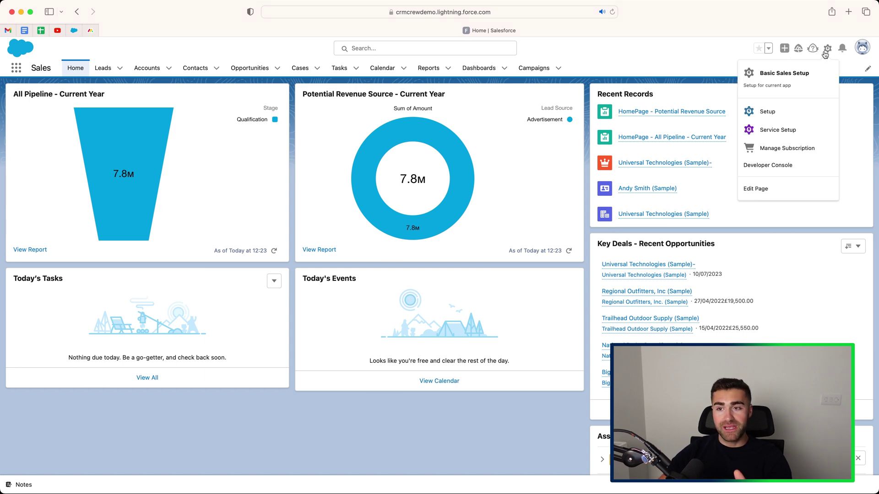
click(783, 116)
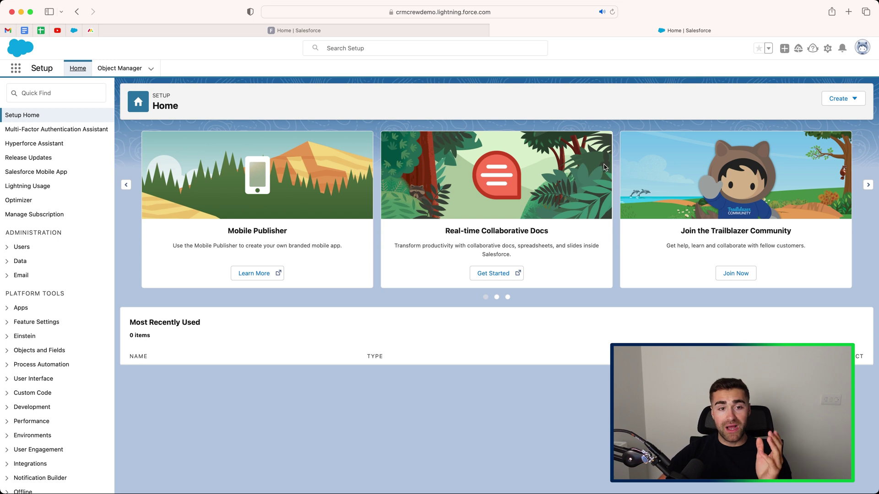
click(61, 96)
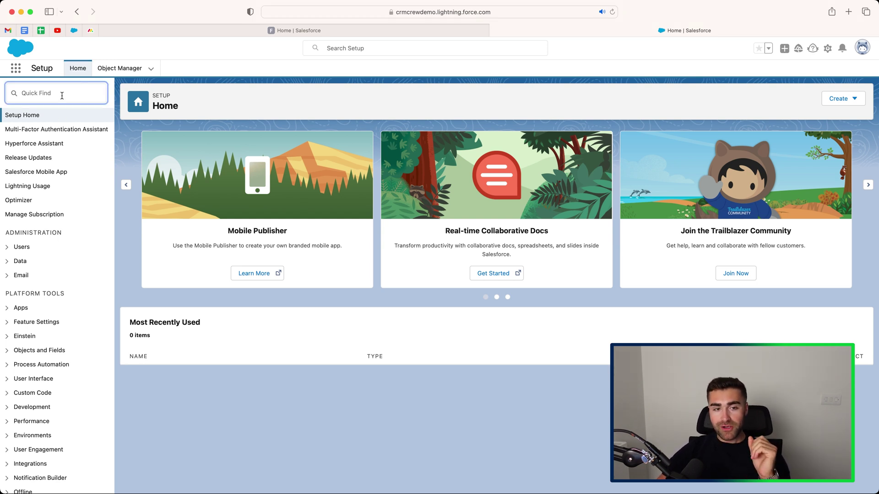
text(light)
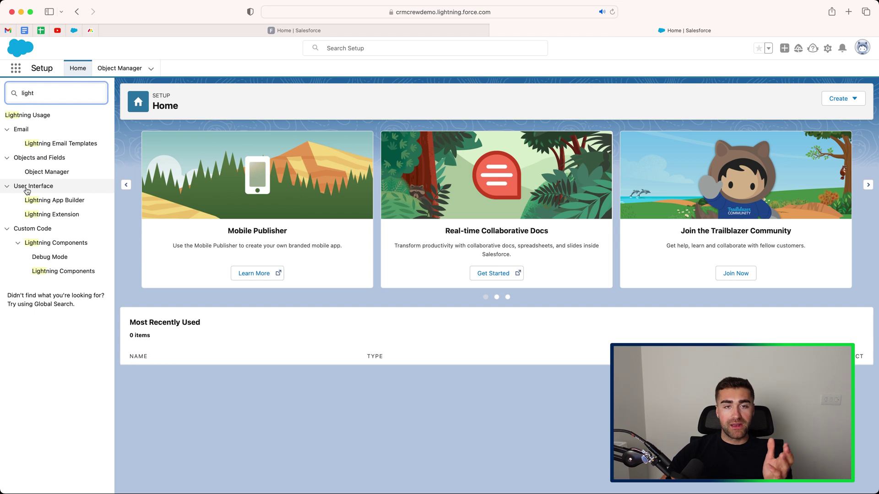
click(43, 205)
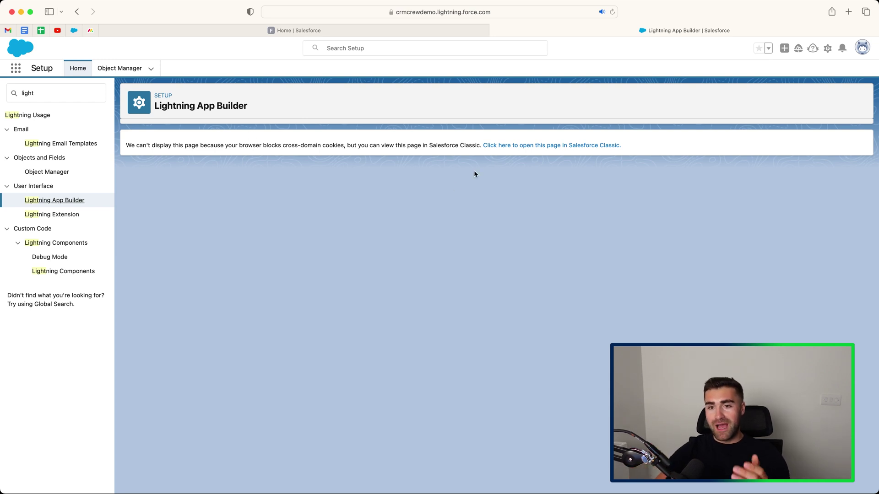
Switch to Salesforce Classic and edit the Home Page Default Lightning page.
click(517, 146)
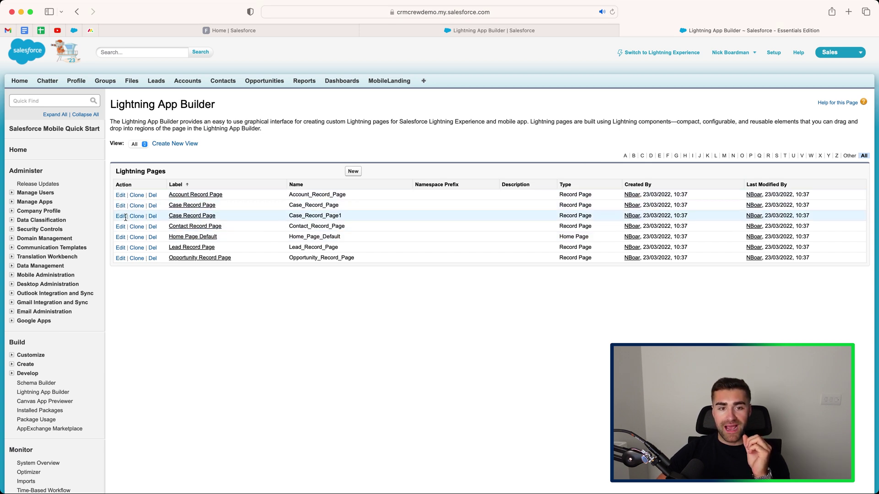
click(121, 238)
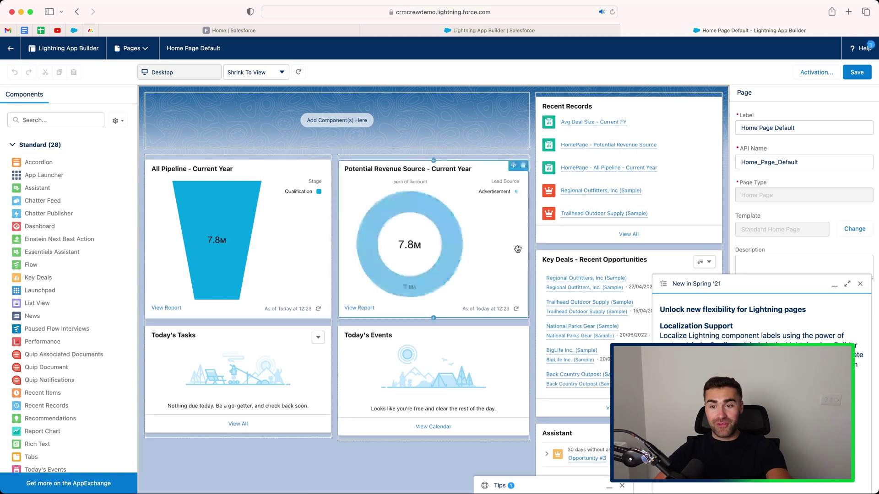
Delete Today's Tasks from Home Page Default, save, and verify on the reloaded Home tab.
click(860, 283)
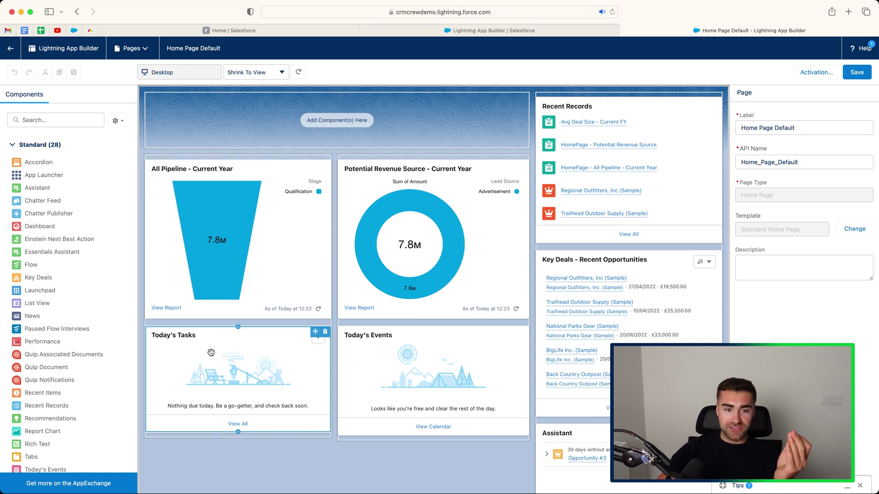
click(326, 332)
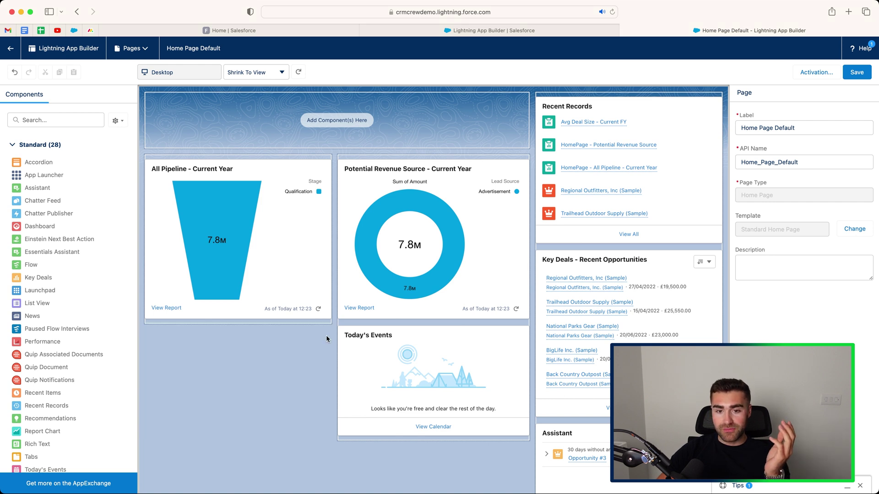
click(869, 70)
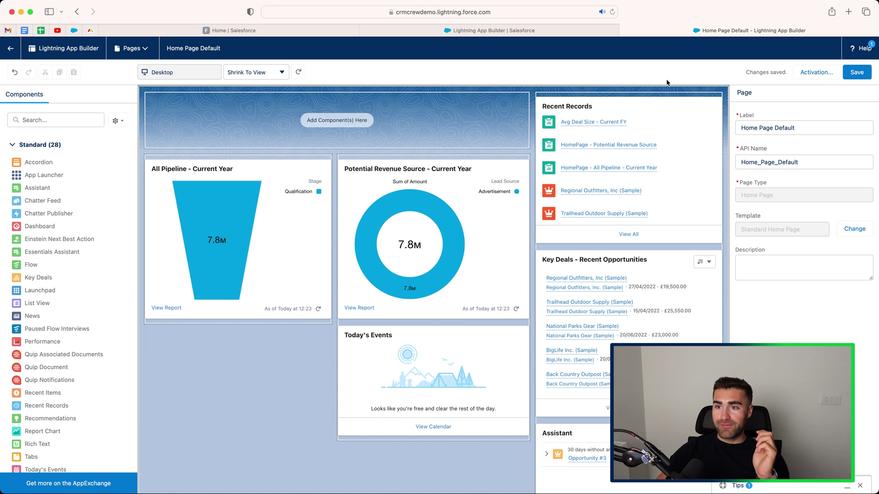
click(326, 36)
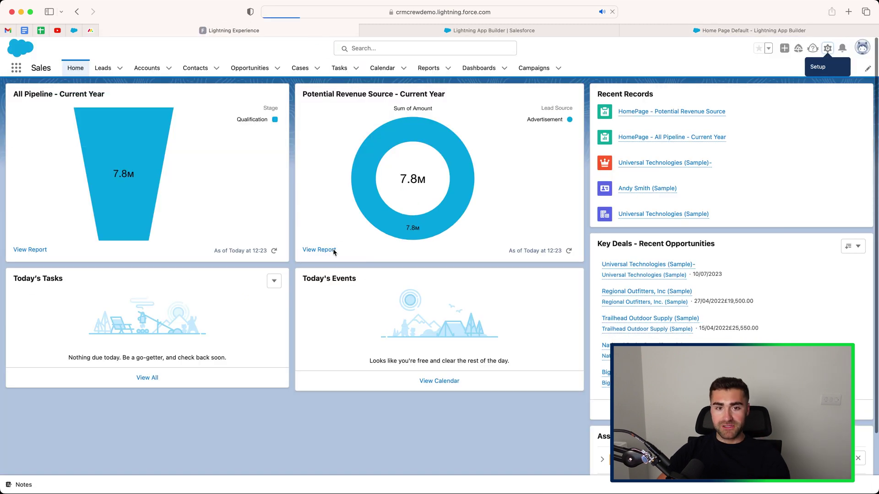
key(super+r)
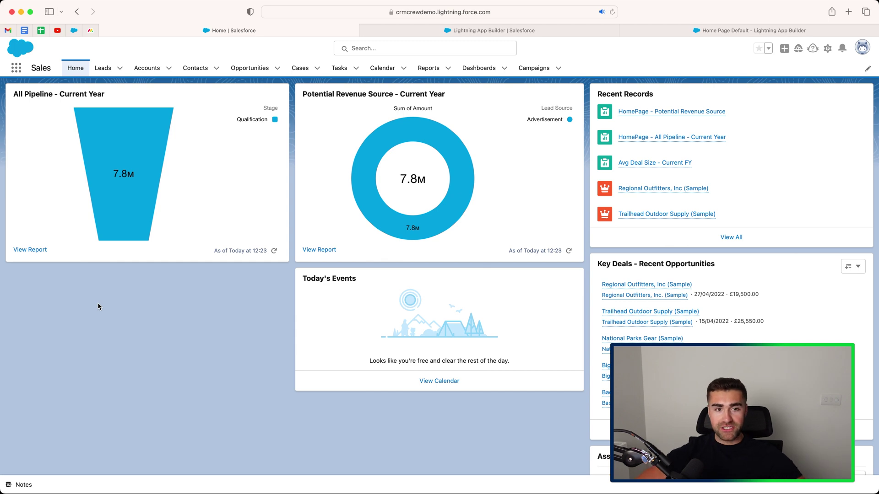
Place Recent Records in the full-width top region, save, and check it on the refreshed Home tab.
click(716, 28)
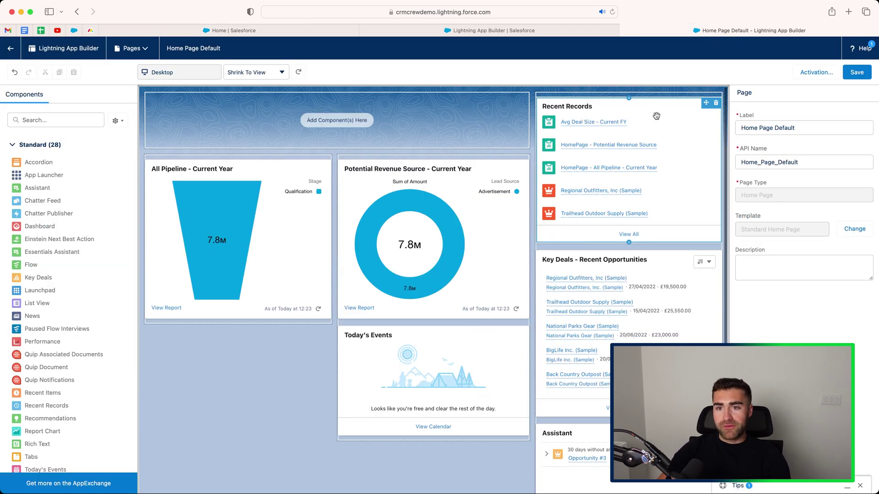
drag(655, 114, 421, 91)
click(856, 72)
click(231, 30)
key(super+r)
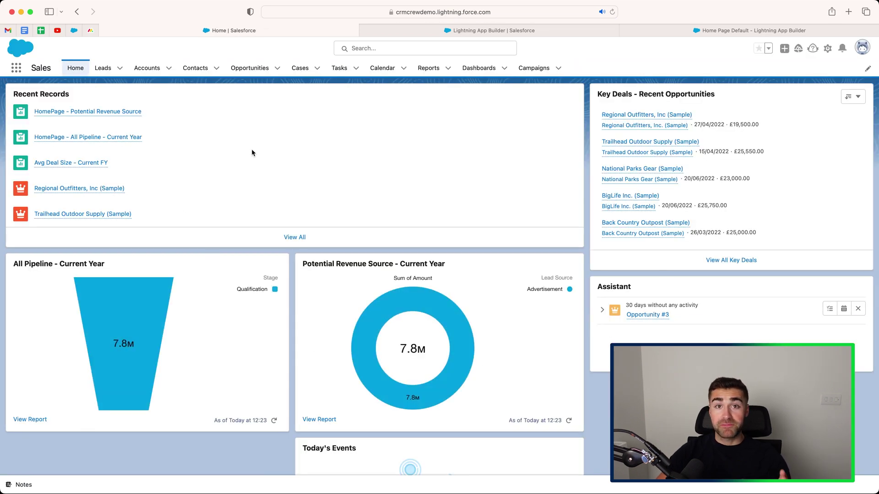
click(717, 30)
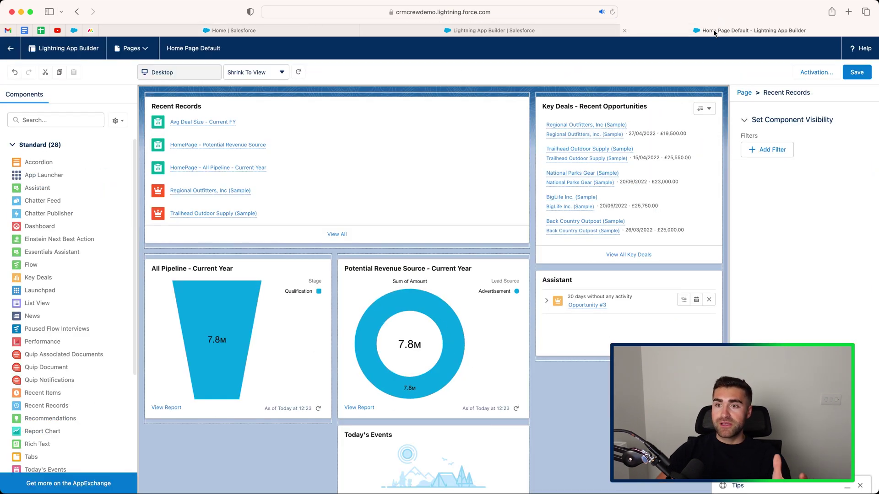
Drag Today's Events into the right column below Assistant, then browse the Components list.
scroll(439, 347, down, 2)
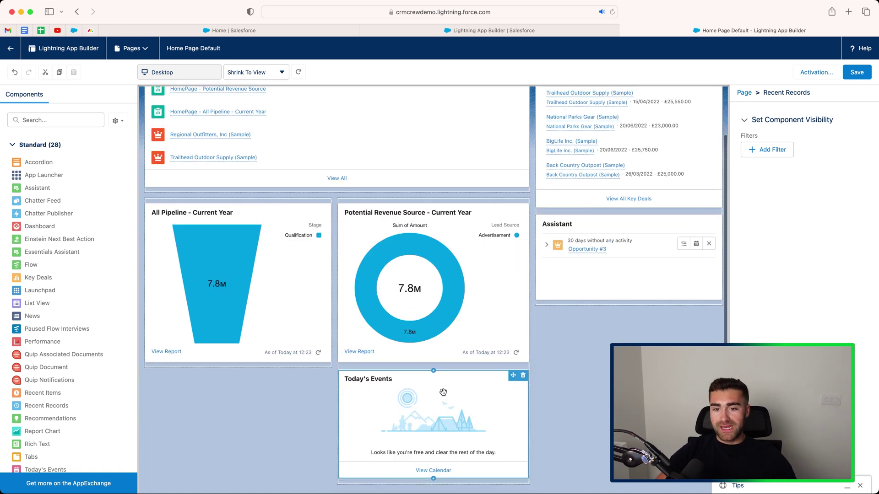
drag(439, 389, 636, 316)
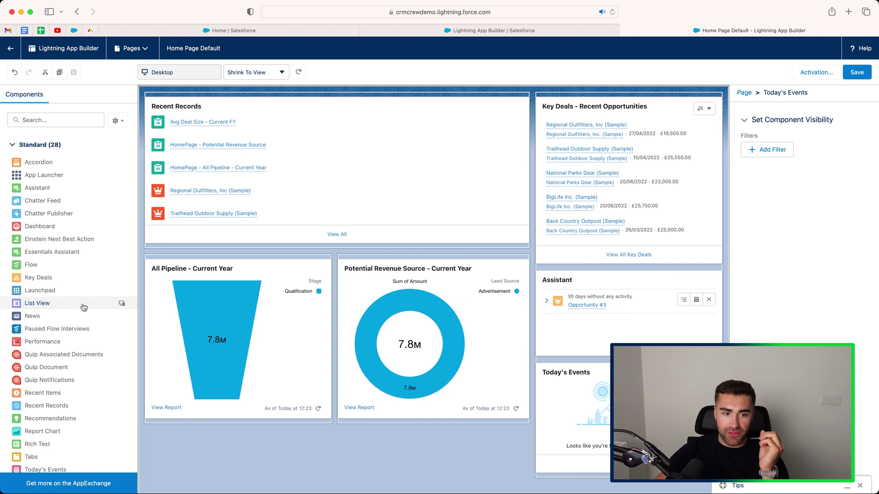
scroll(83, 308, down, 1)
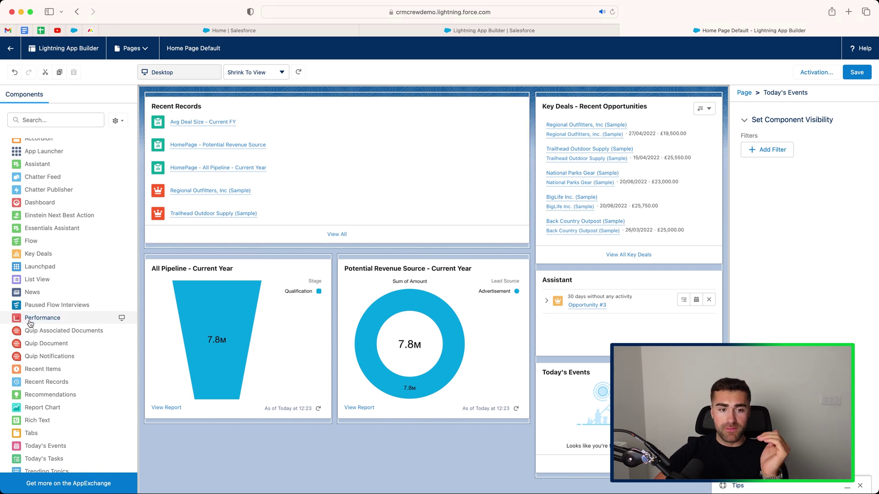
scroll(117, 360, down, 1)
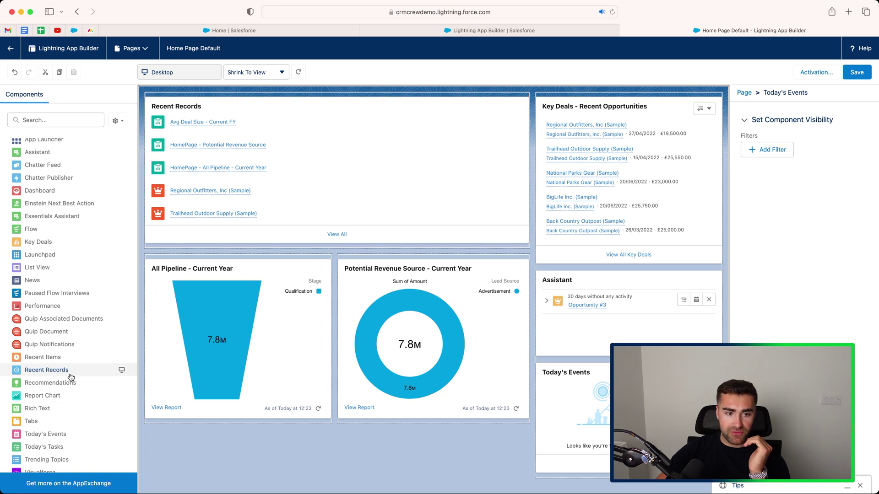
scroll(70, 384, down, 1)
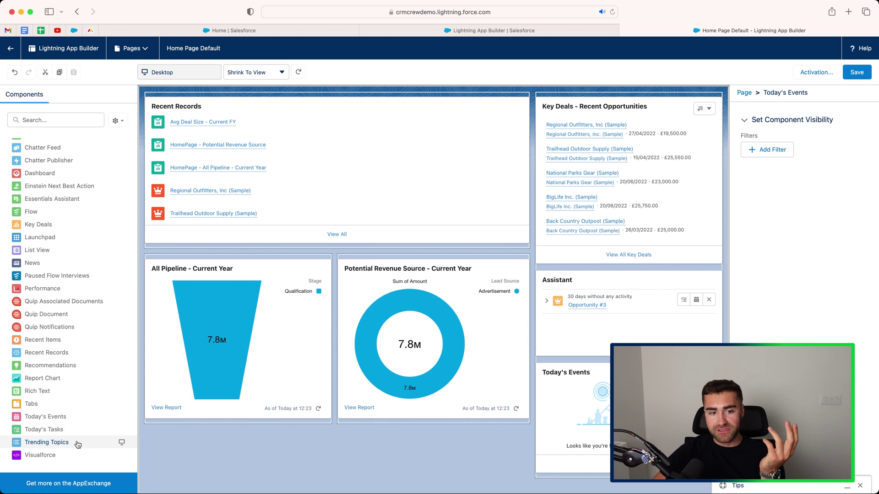
scroll(56, 395, up, 3)
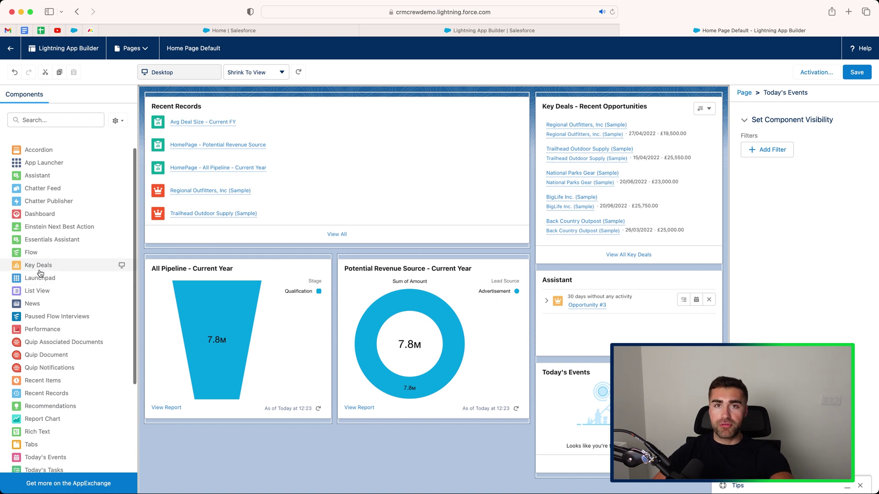
scroll(40, 272, down, 1)
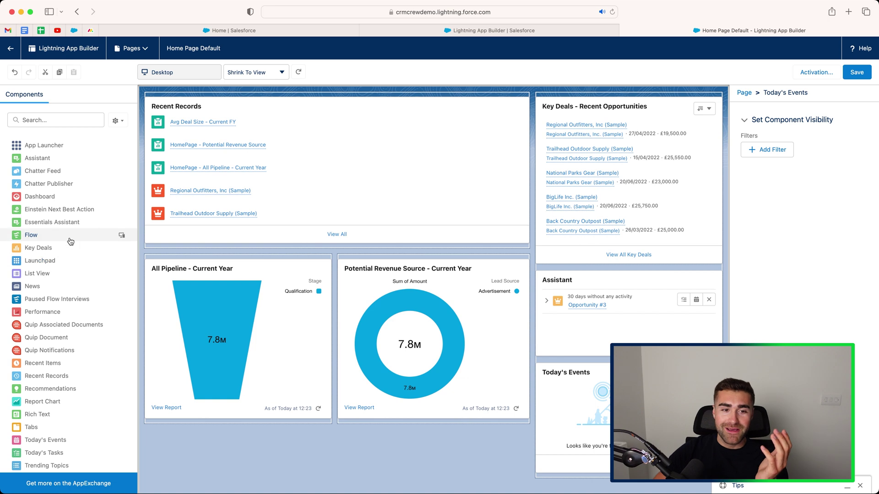
scroll(71, 220, down, 2)
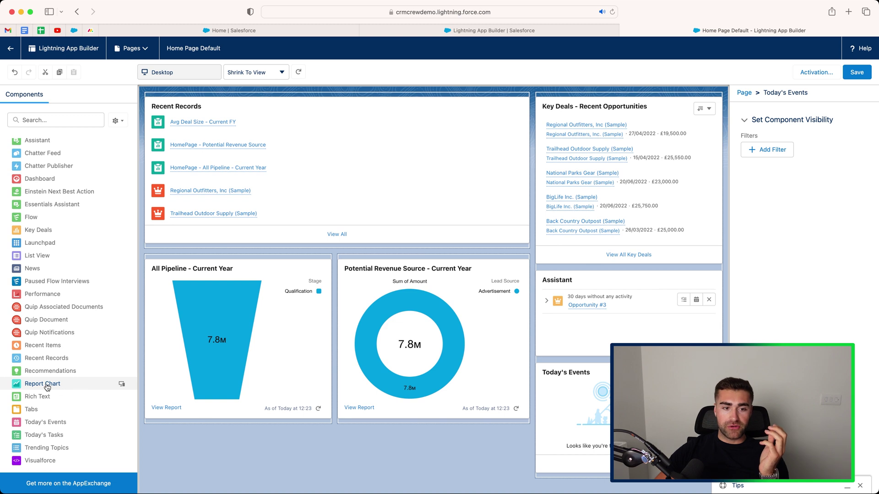
Add a Report Chart above All Pipeline showing Closed Won Opportunities by Owner.
drag(46, 387, 214, 245)
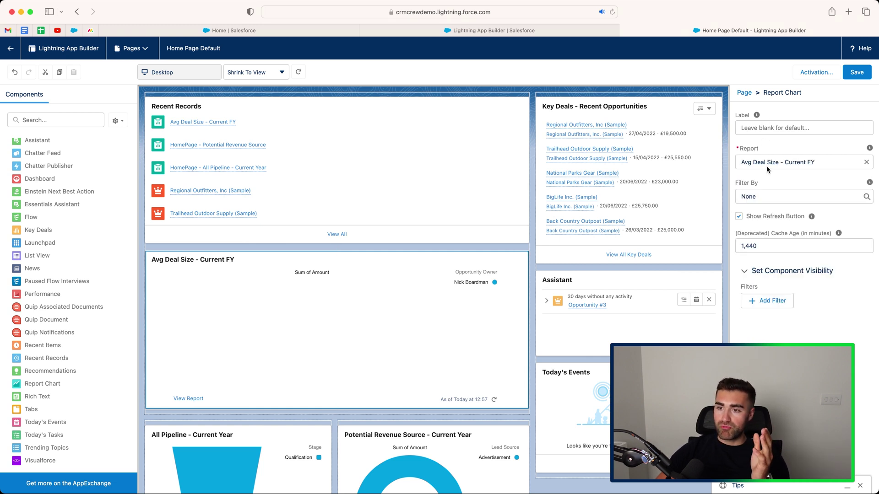
click(853, 163)
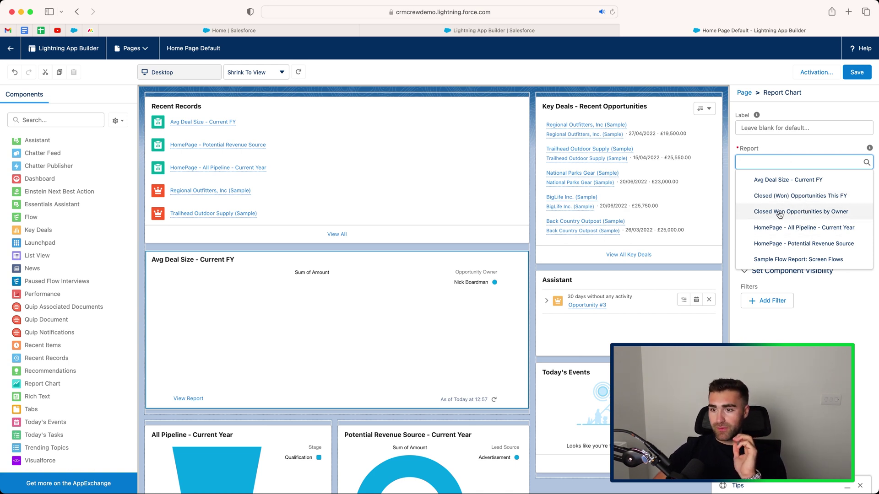
click(781, 212)
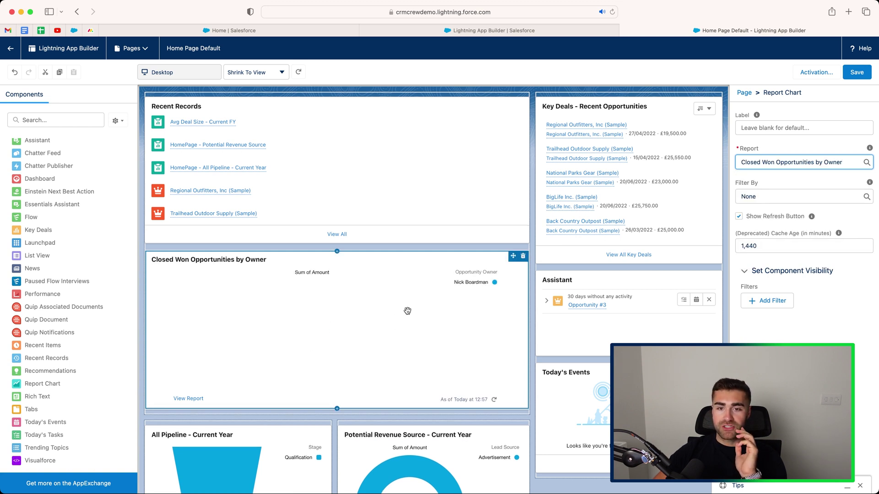
Change the chart's report to Avg Deal Size - Current FY and save the page.
click(857, 162)
triple_click(858, 162)
key(BackSpace)
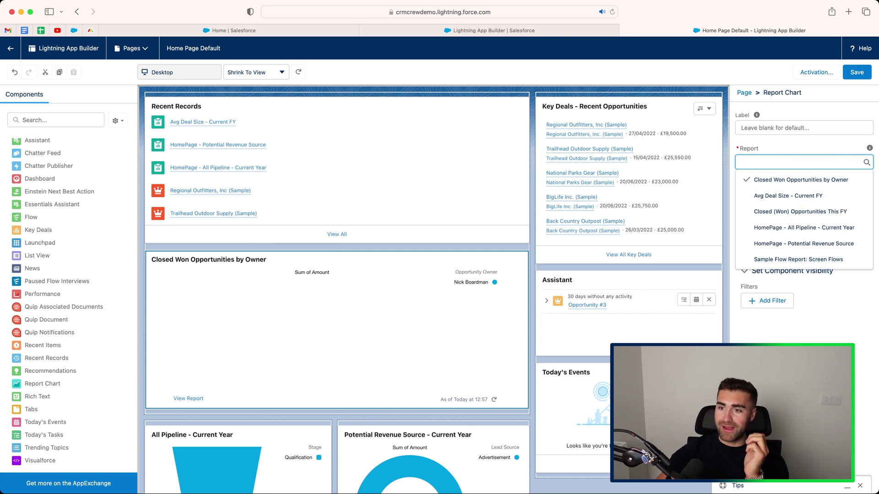
click(833, 197)
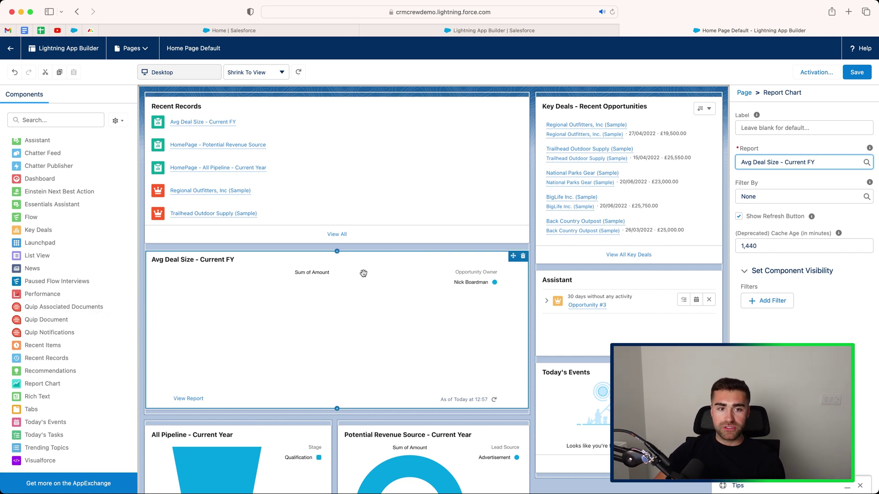
scroll(100, 366, up, 1)
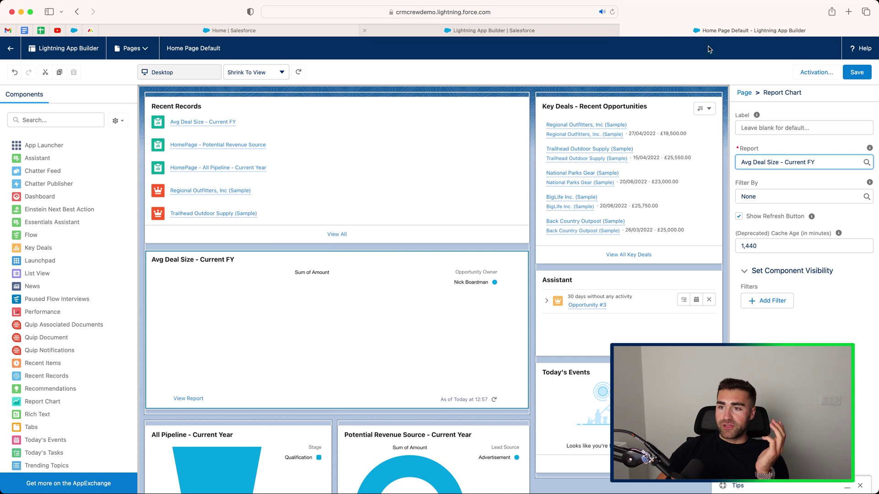
click(856, 72)
Reload the Sales Home tab to see the Avg Deal Size chart, then return to App Builder.
click(281, 31)
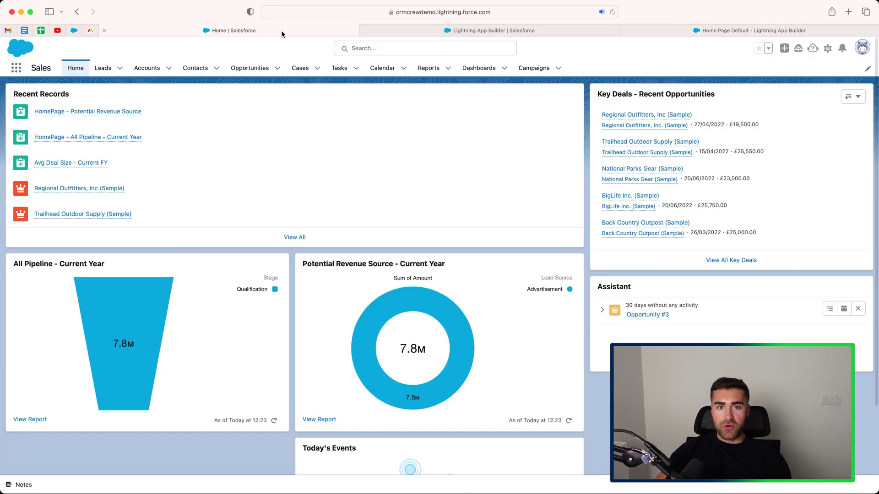
key(super+r)
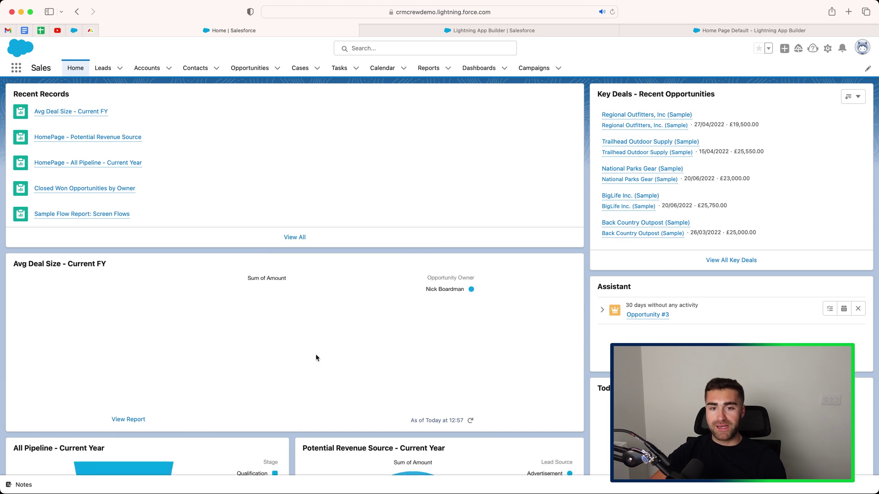
click(792, 31)
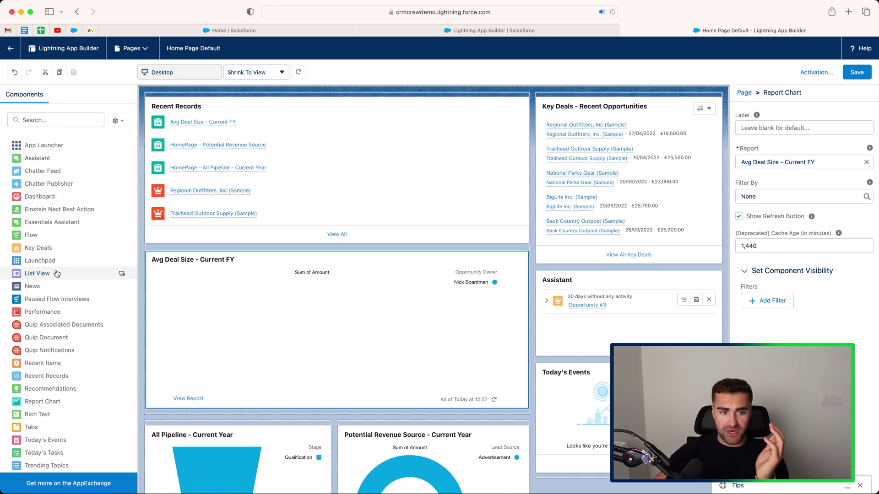
Add an Account List View filtered to All Accounts, hide its action and search bars, and save.
drag(54, 275, 219, 258)
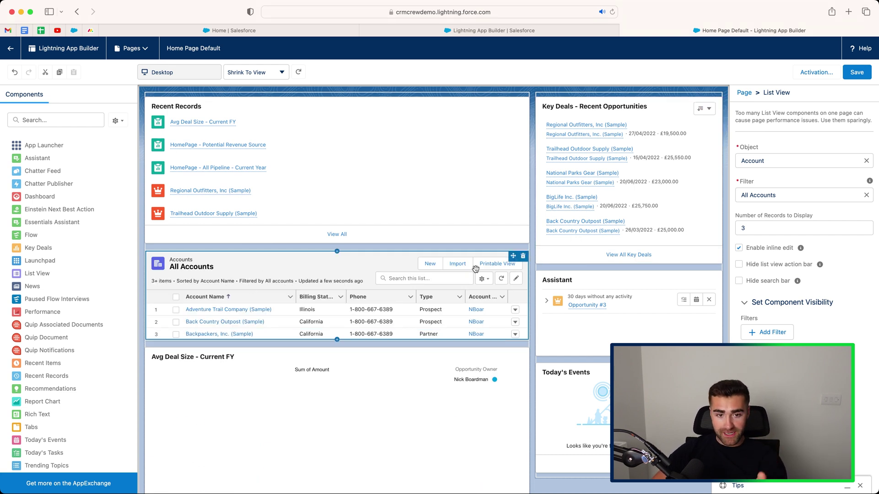
click(772, 161)
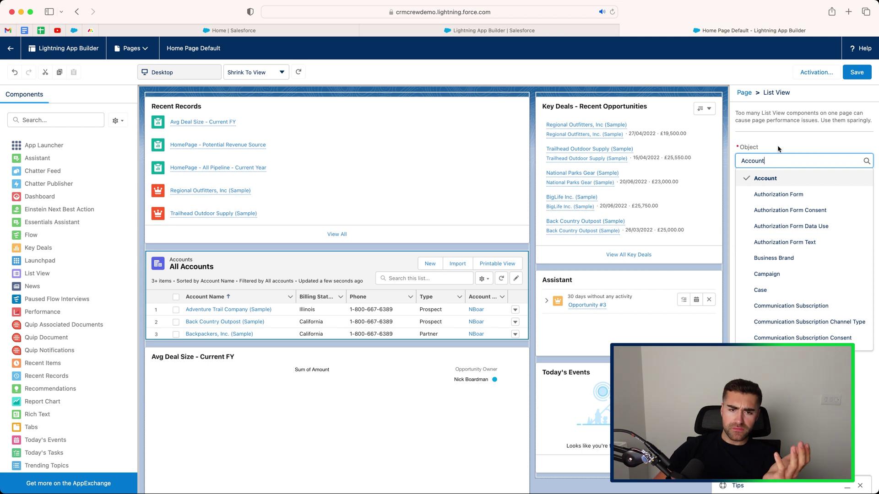
click(779, 148)
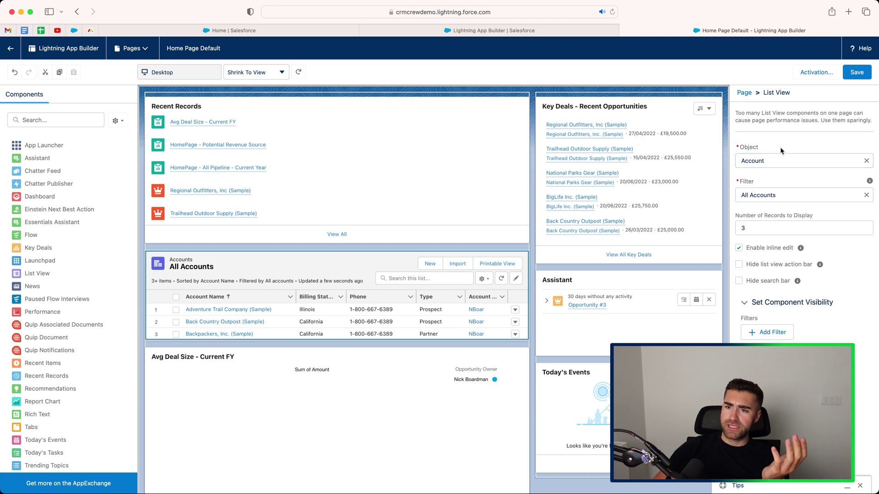
click(784, 198)
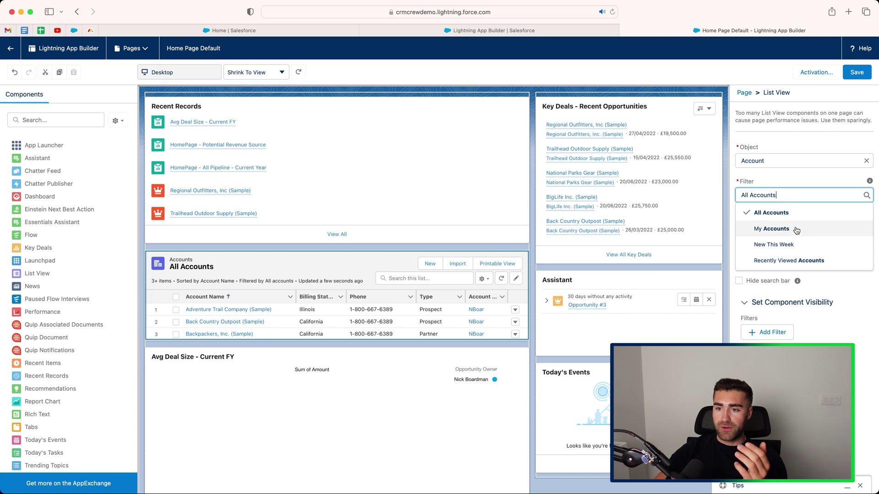
click(782, 169)
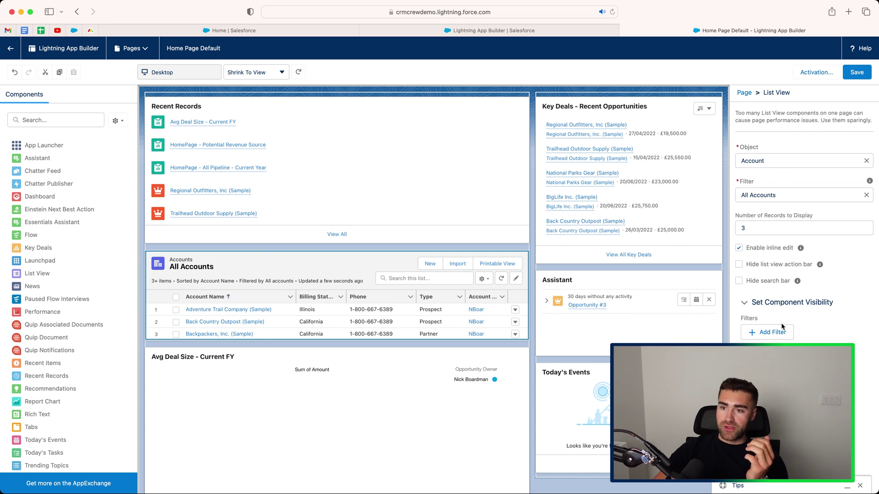
click(756, 265)
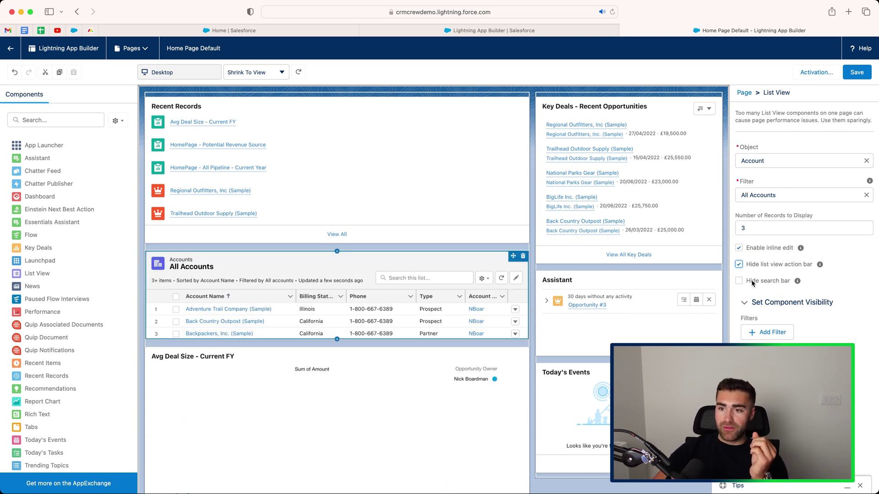
click(749, 281)
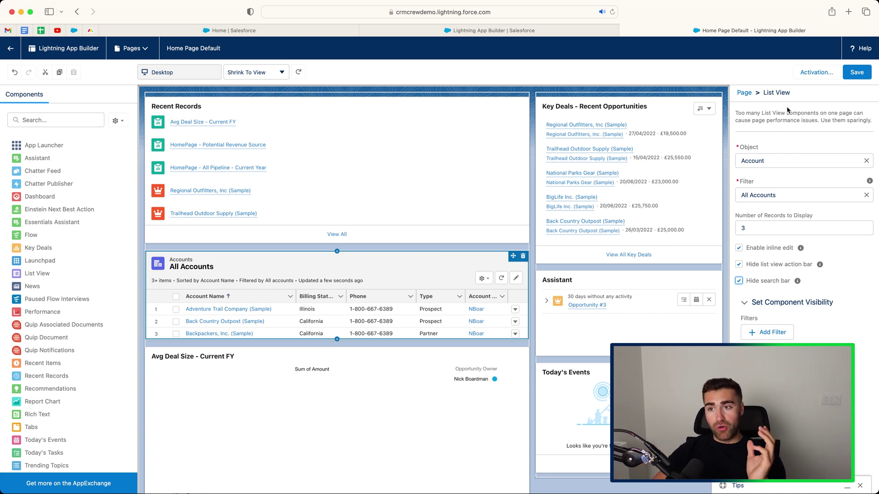
click(856, 72)
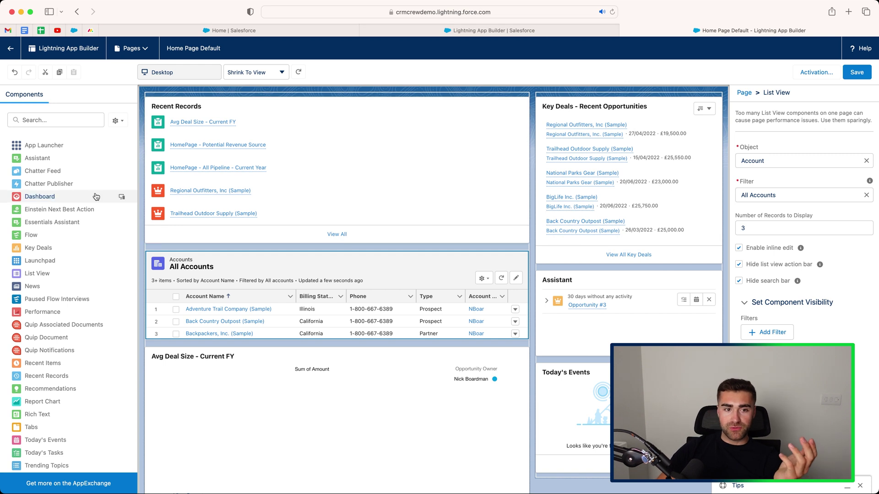
scroll(70, 249, down, 2)
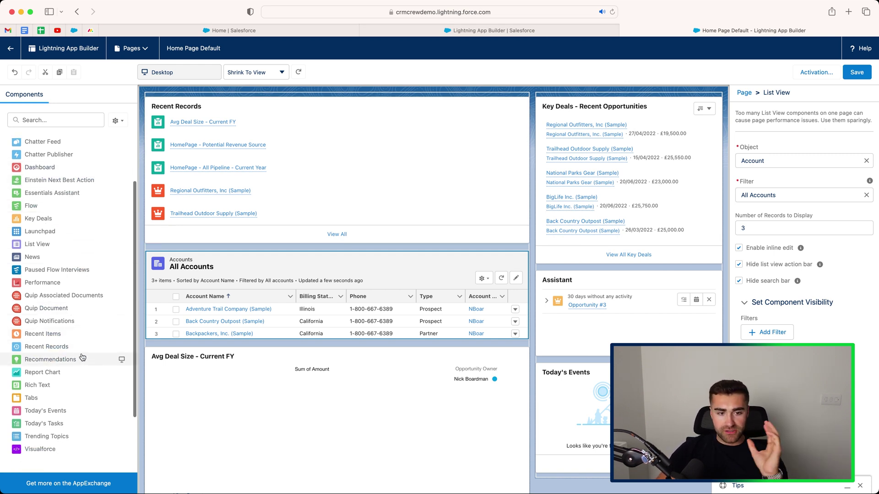
scroll(61, 363, down, 1)
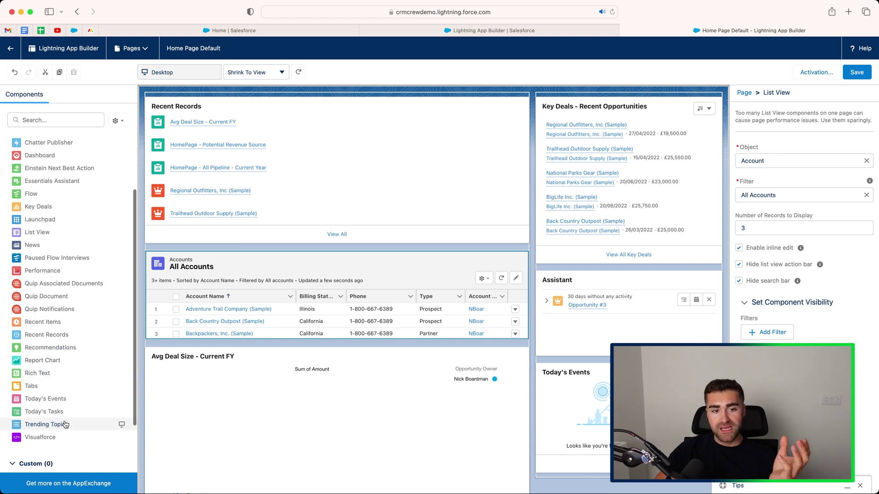
scroll(74, 388, down, 3)
scroll(74, 389, up, 6)
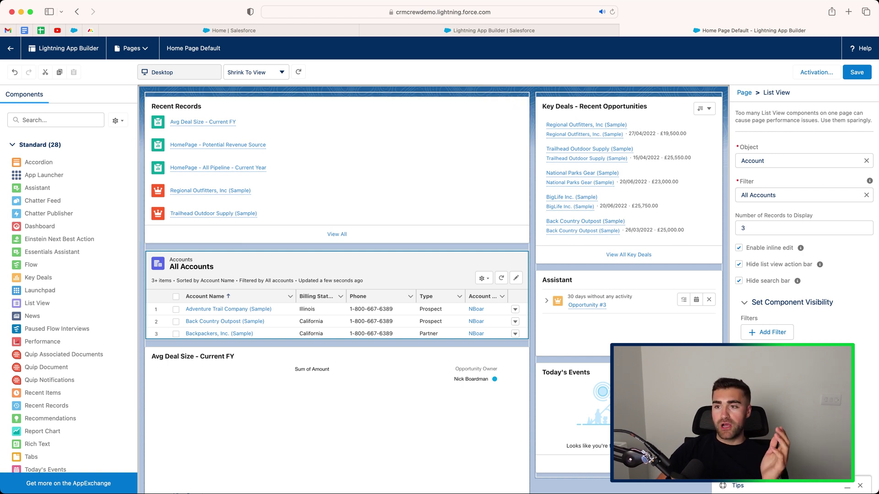
click(857, 72)
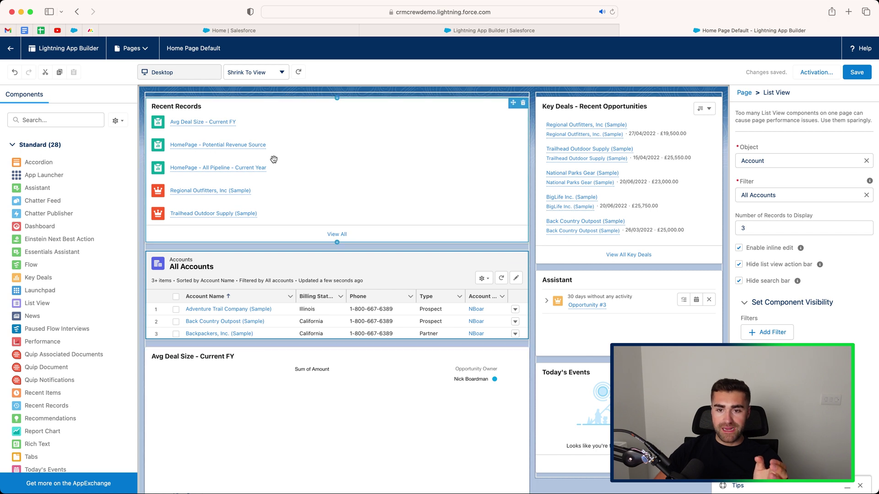
click(358, 112)
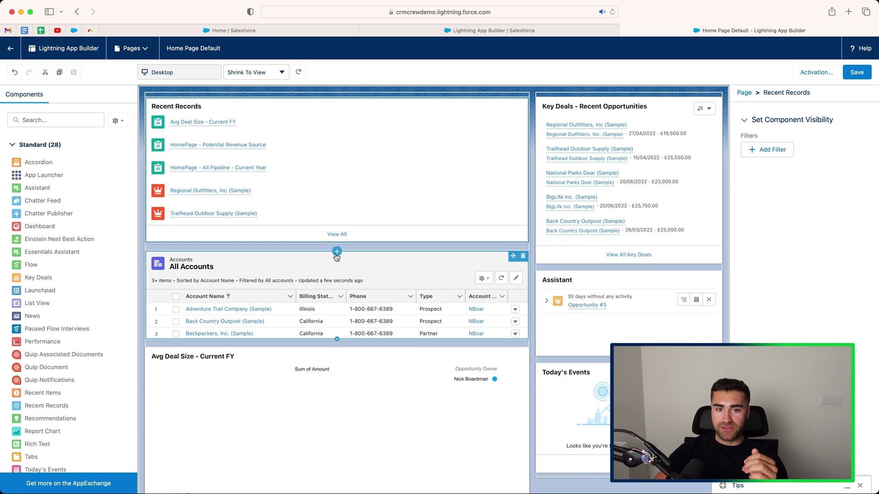
scroll(328, 287, down, 5)
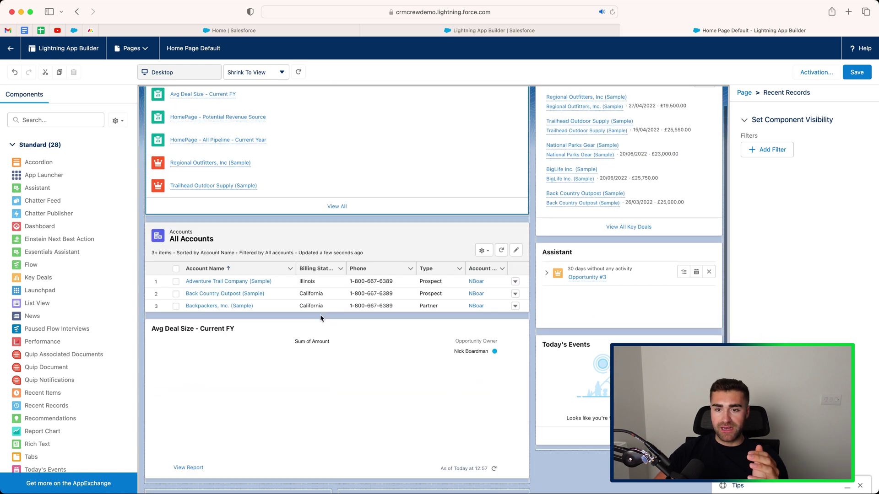
scroll(319, 315, up, 5)
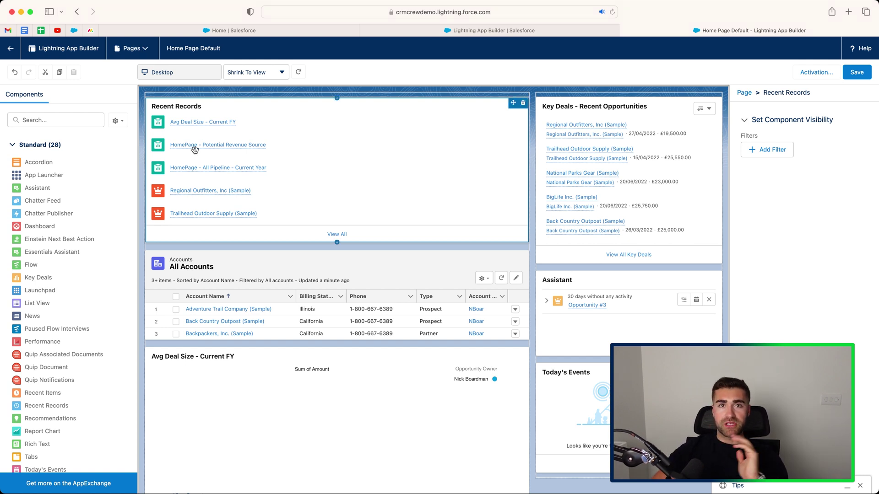
Start a new Home Page type Lightning page labelled 'Home Page #2'.
click(11, 49)
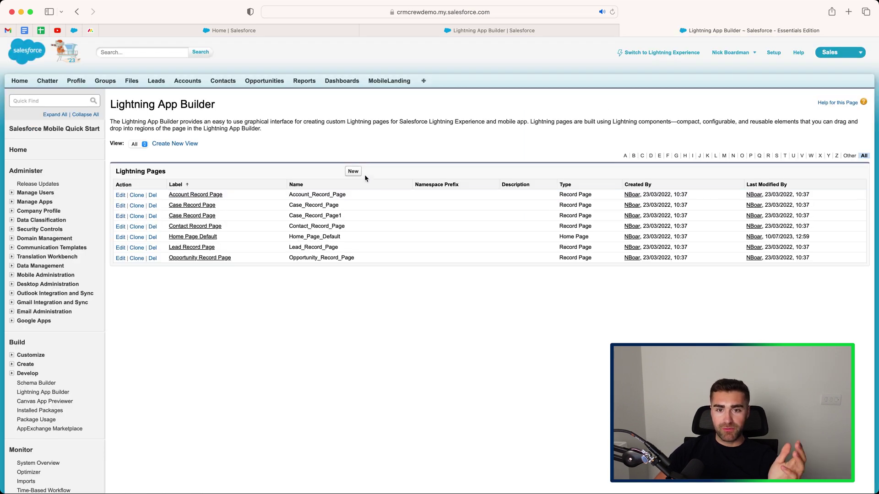
click(355, 173)
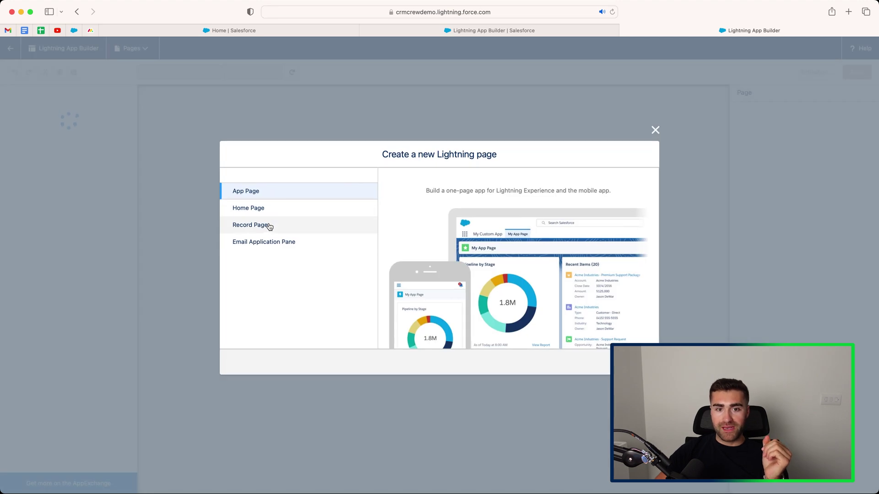
click(257, 210)
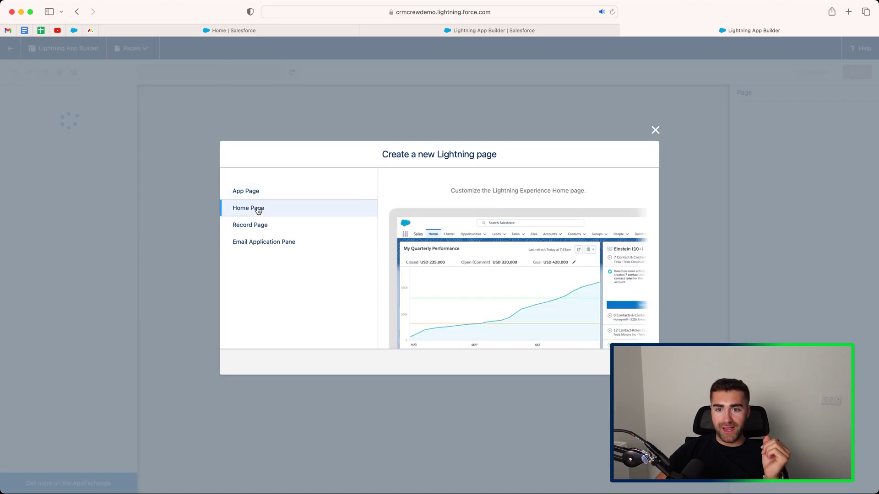
click(633, 362)
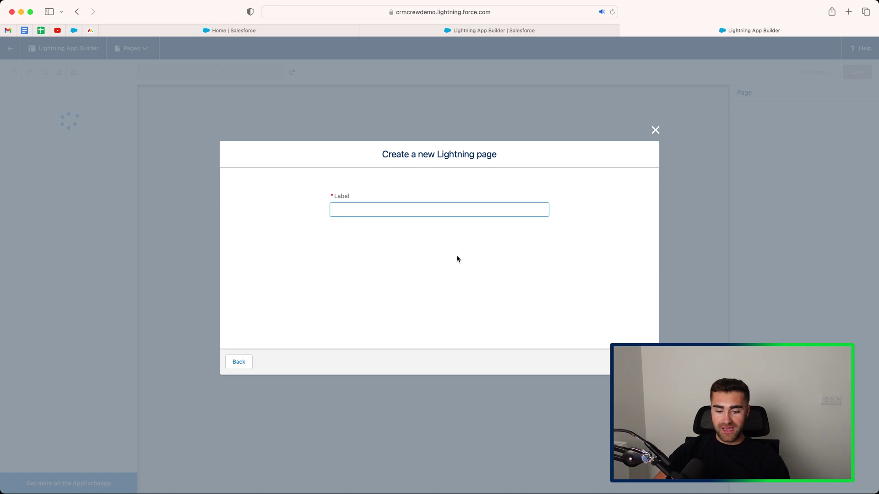
text(Home Page)
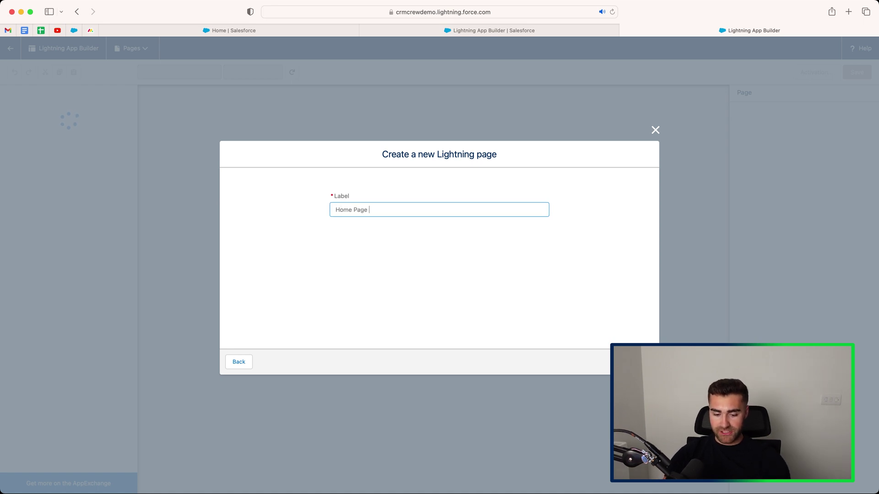
text( #2)
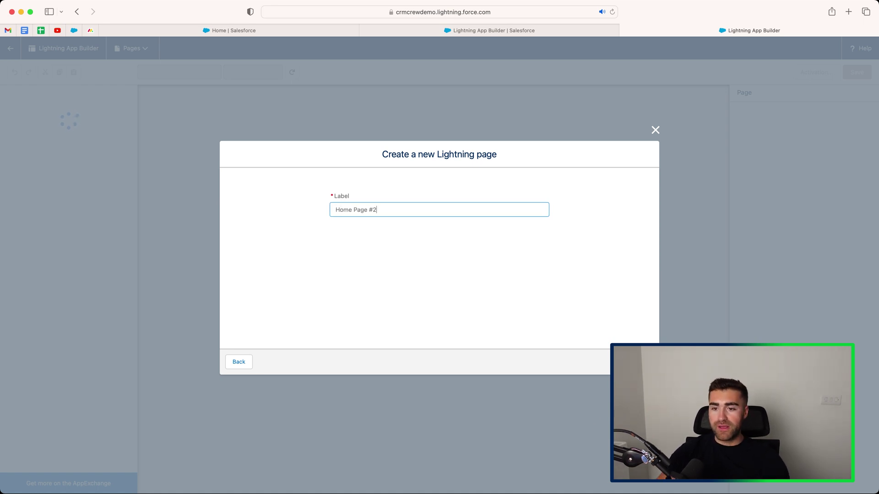
key(Return)
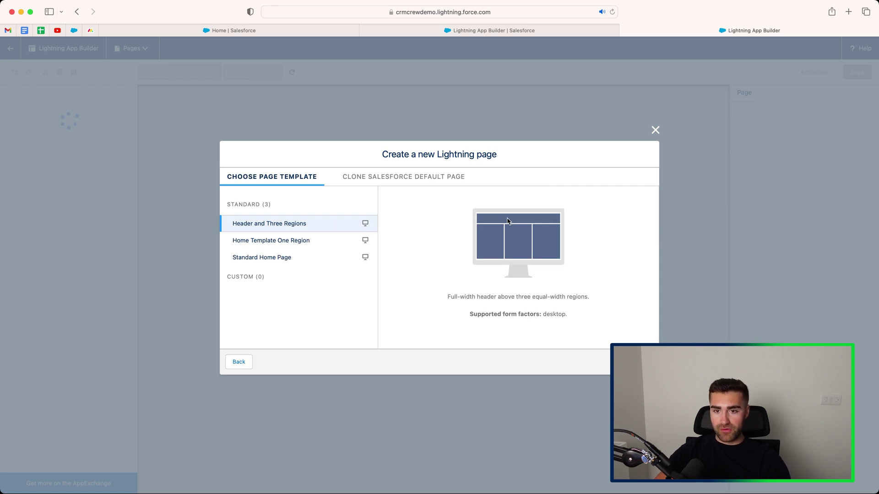
Compare home templates and create the page with the Header and Three Regions layout.
click(300, 239)
click(292, 263)
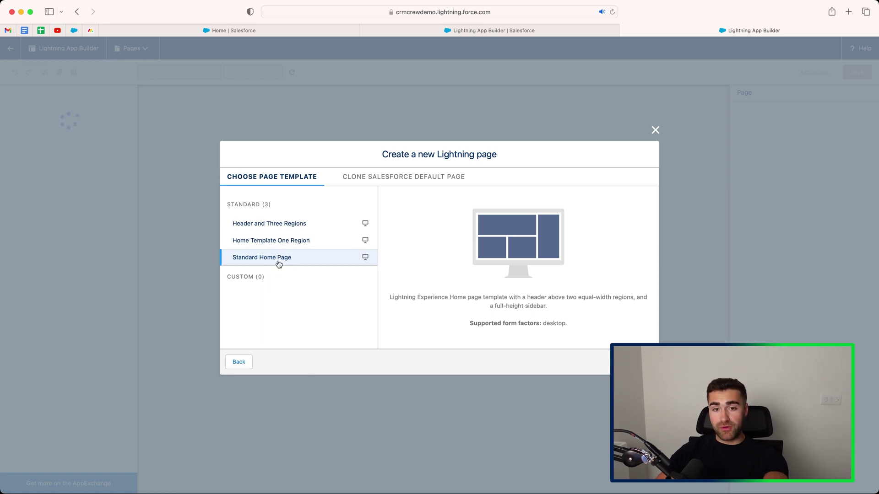
click(273, 223)
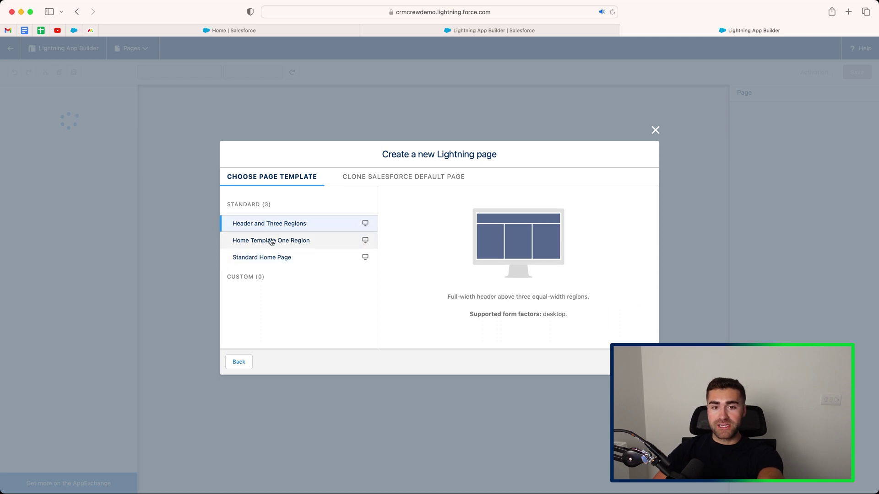
click(269, 241)
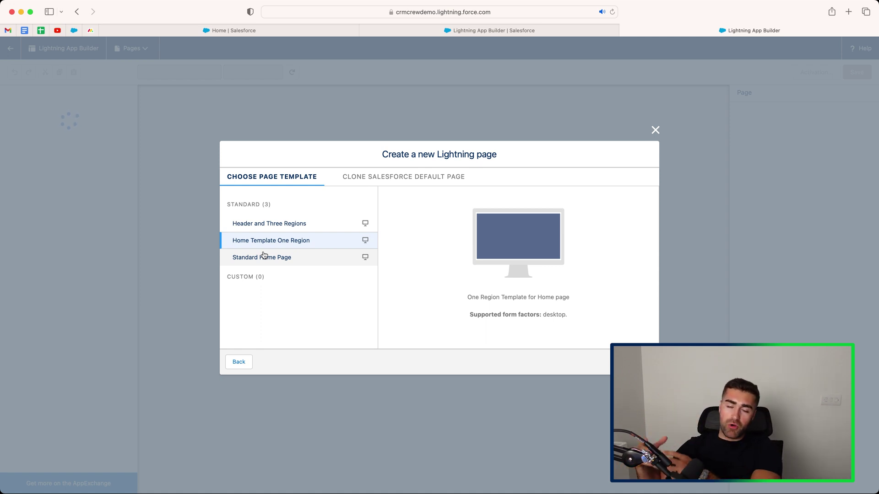
click(286, 231)
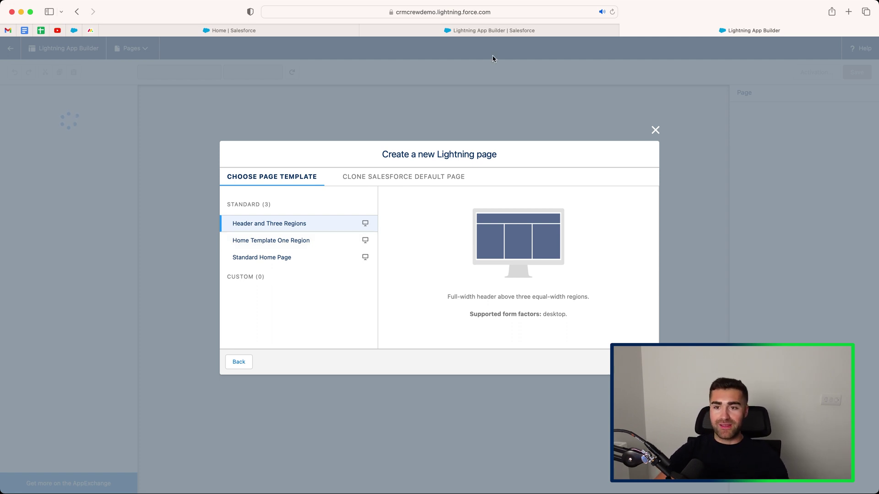
click(640, 361)
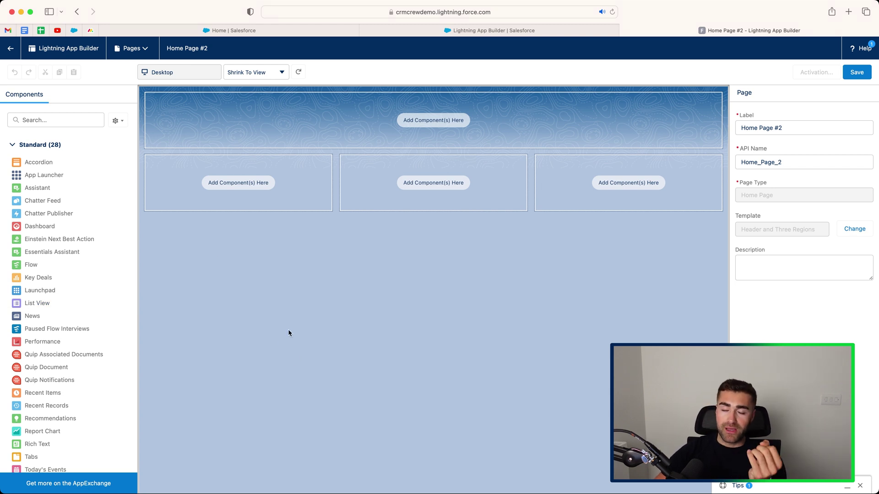
Save Home Page #2, reload the Sales Home tab, and return to the page editor.
key(super+s)
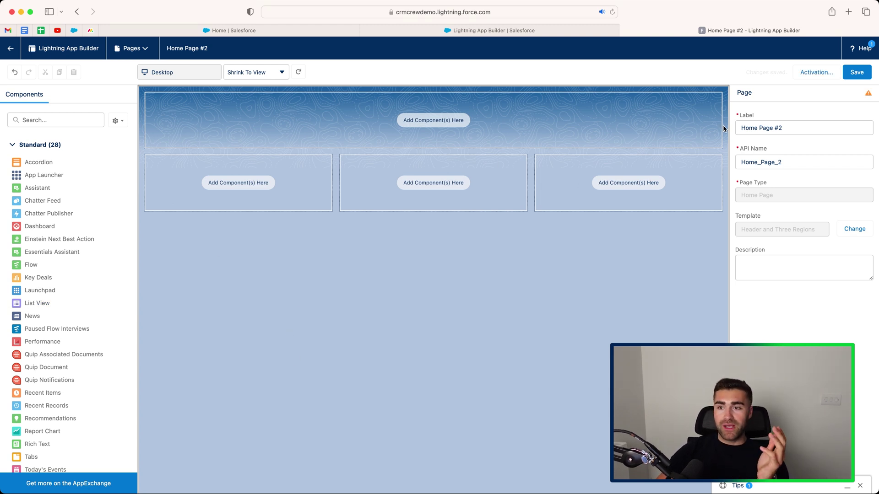
click(858, 74)
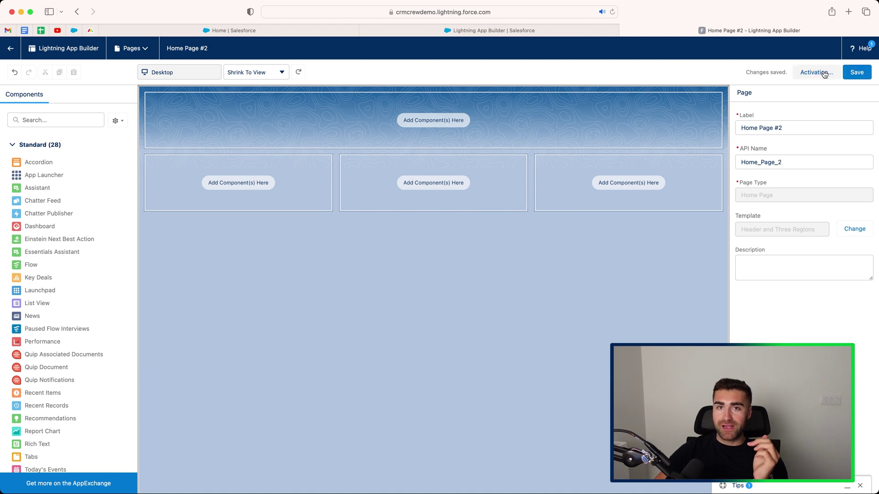
click(195, 31)
key(super+r)
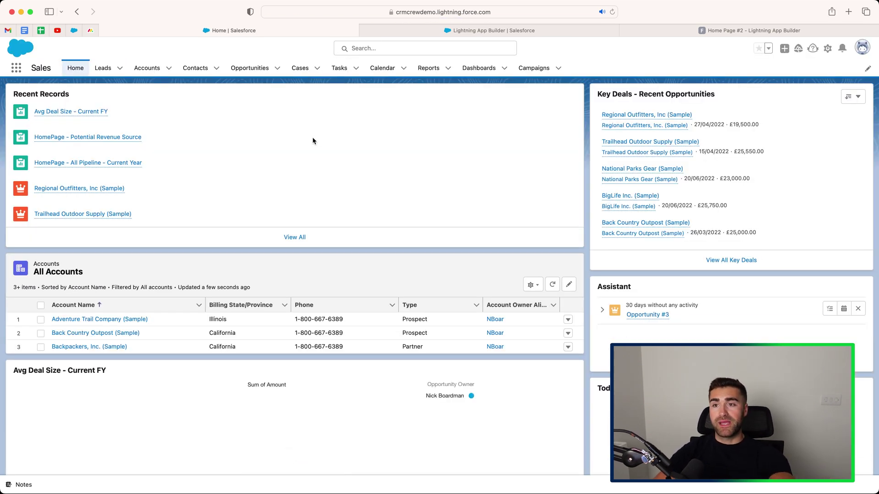
click(751, 30)
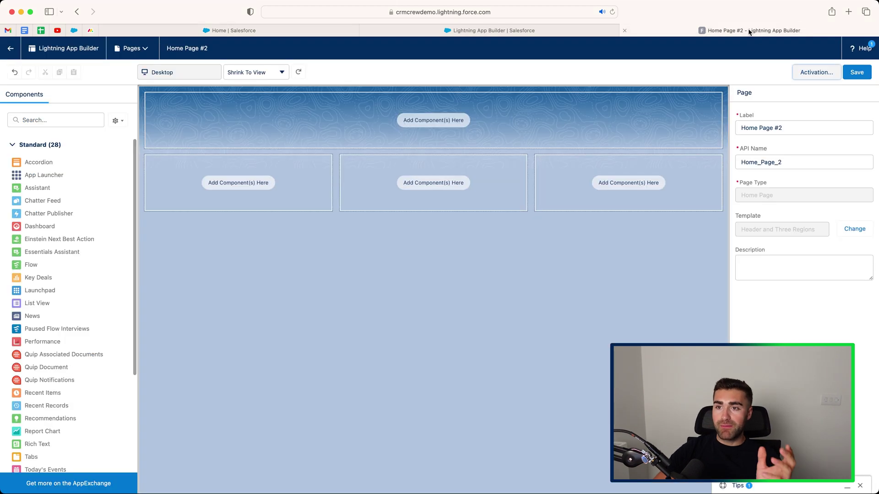
Assign Home Page #2 as the Sales app's App Default and save the activation.
click(808, 74)
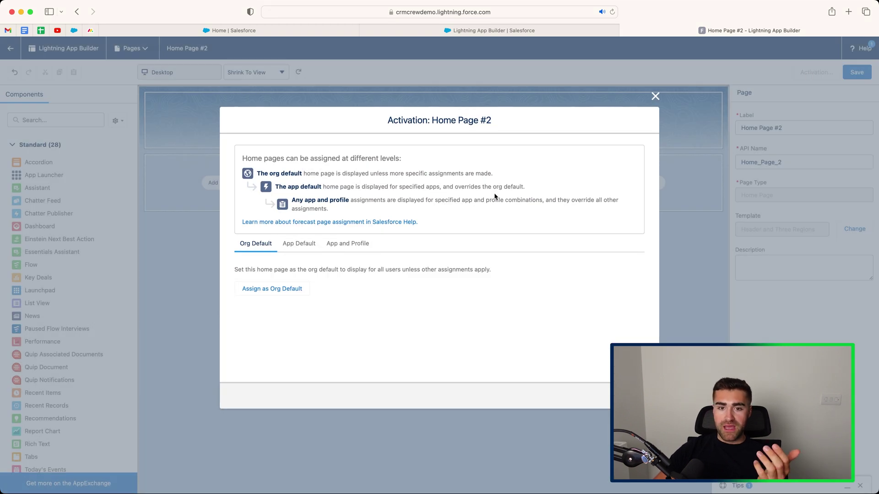
click(298, 244)
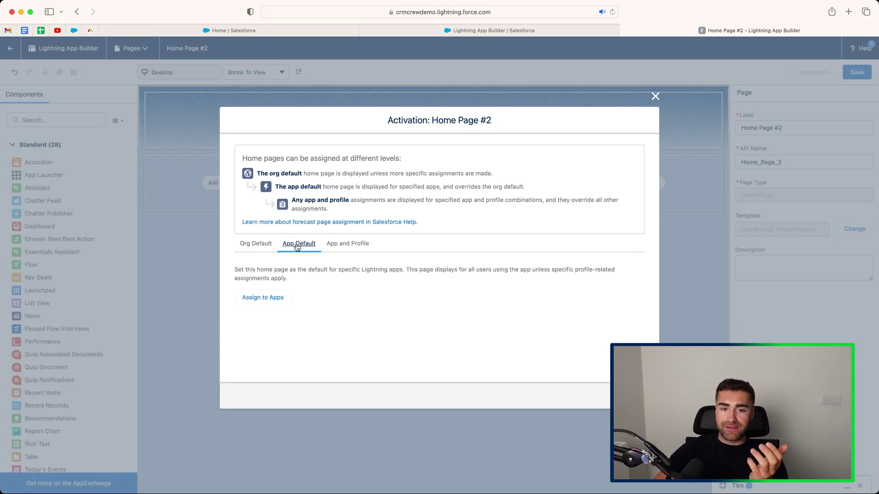
click(276, 299)
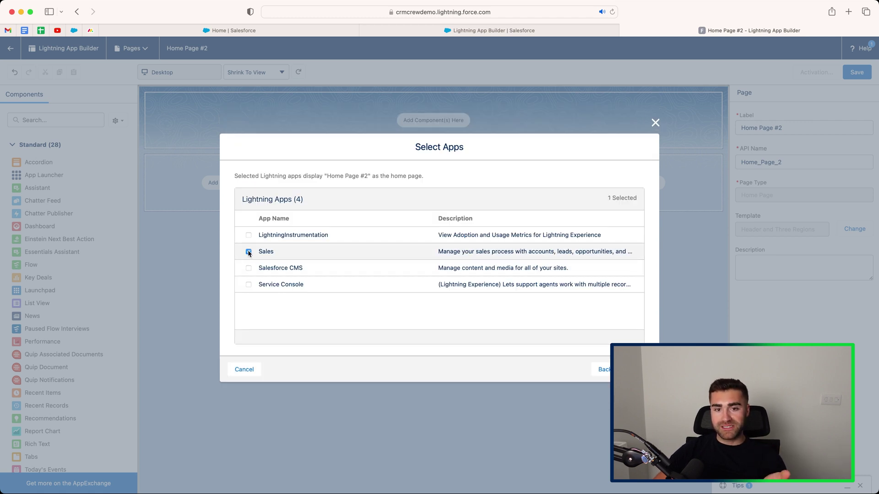
click(636, 369)
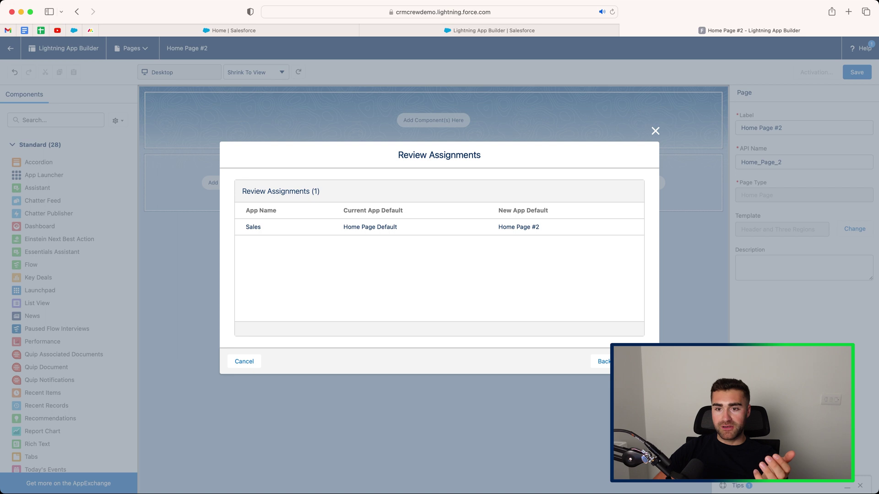
click(636, 361)
click(856, 72)
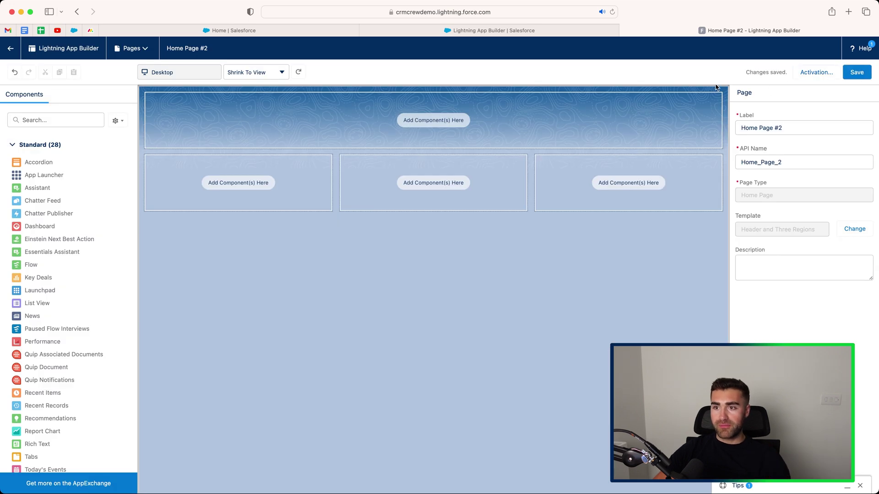
Reload the Sales home tab to check Home Page #2's new layout.
click(231, 30)
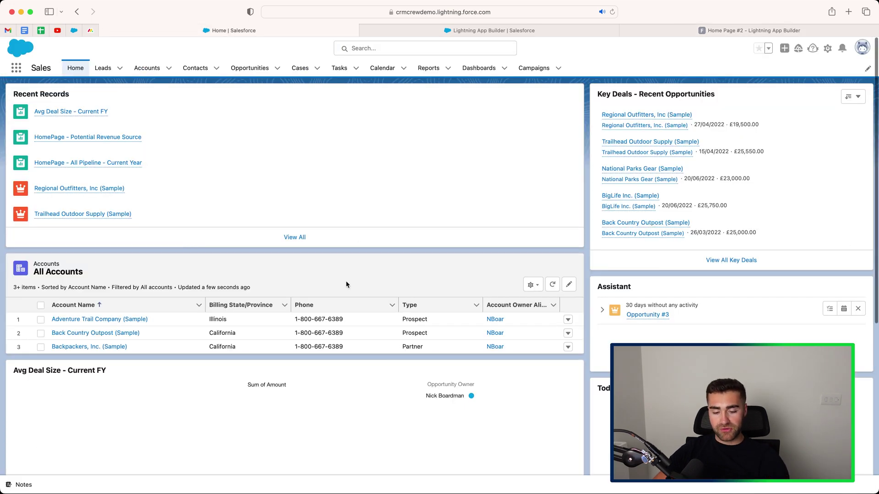
key(super+r)
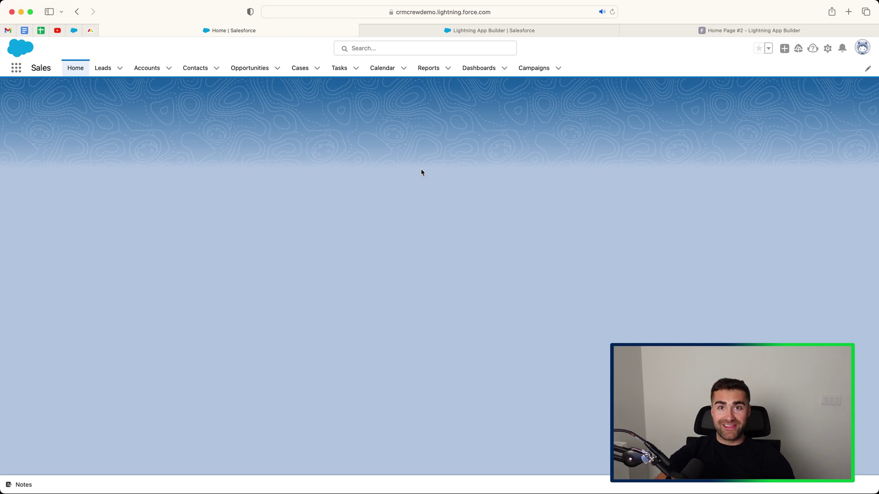
click(676, 30)
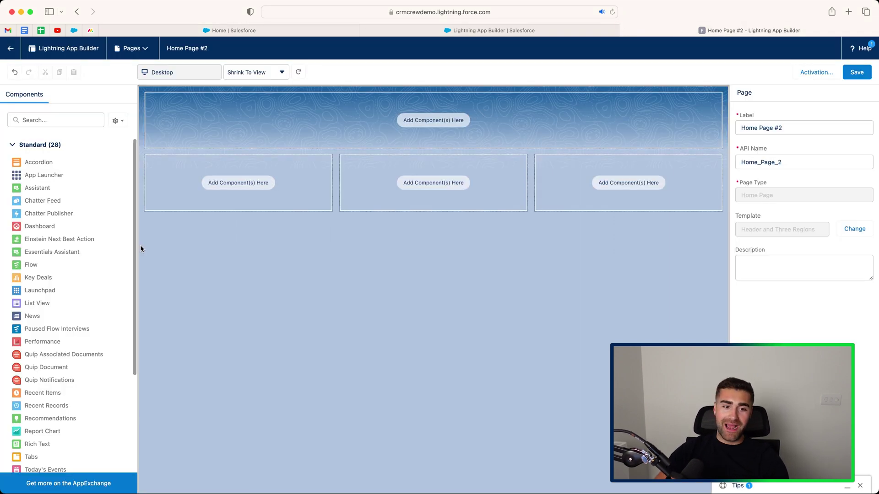
Place an All Accounts list view in the header, save, and confirm it on the reloaded Sales home.
drag(65, 299, 374, 126)
click(856, 72)
click(294, 29)
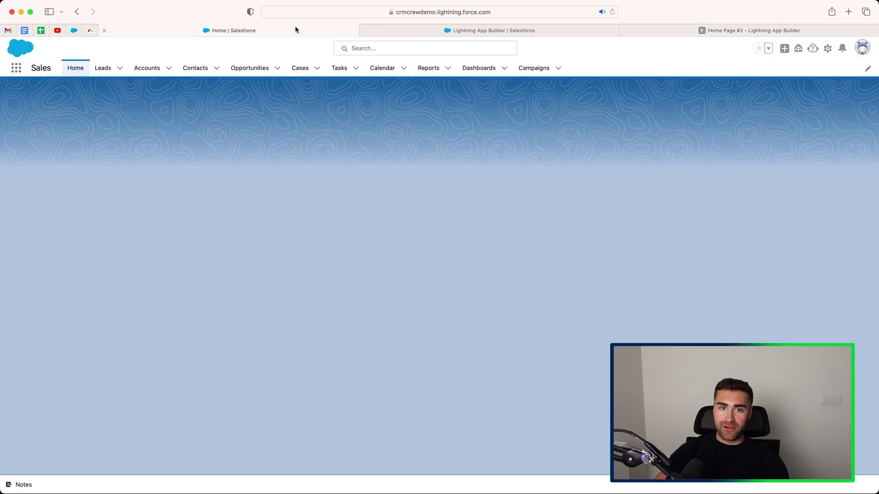
key(super+r)
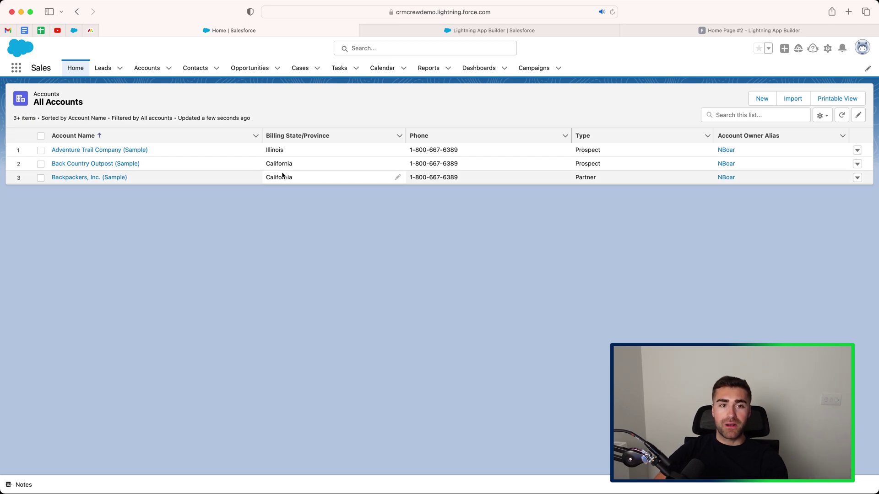
click(783, 31)
Open Home Page Default and reassign it as the Sales app's App Default, saving the change.
click(11, 48)
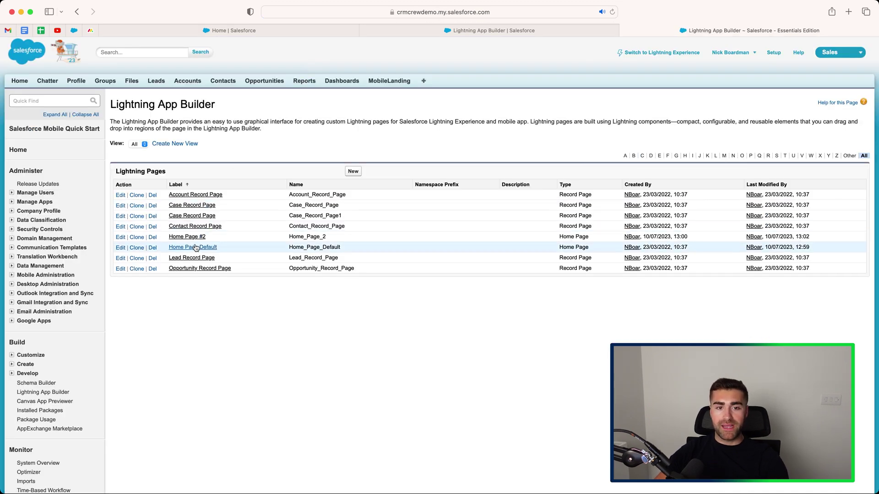
click(125, 248)
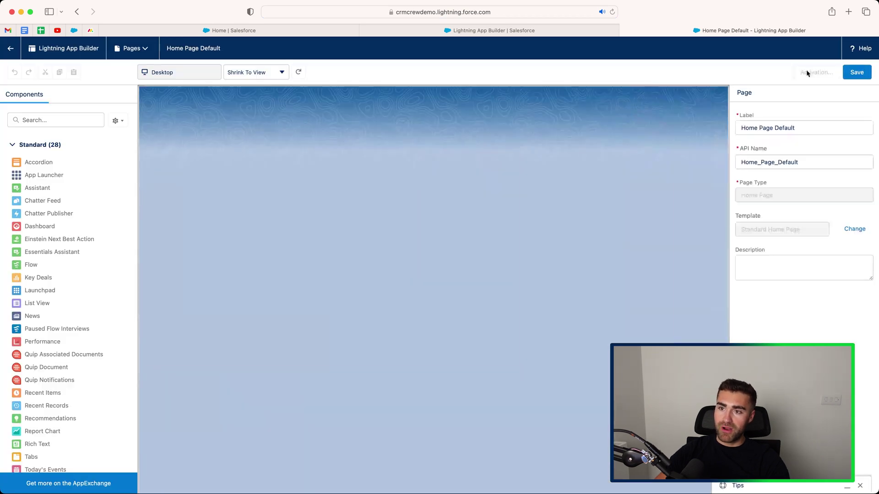
click(807, 71)
click(306, 247)
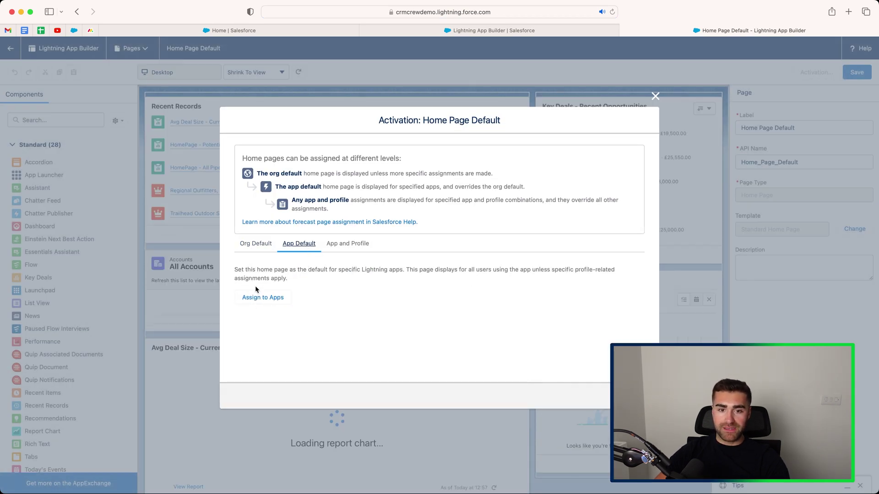
click(252, 298)
click(248, 252)
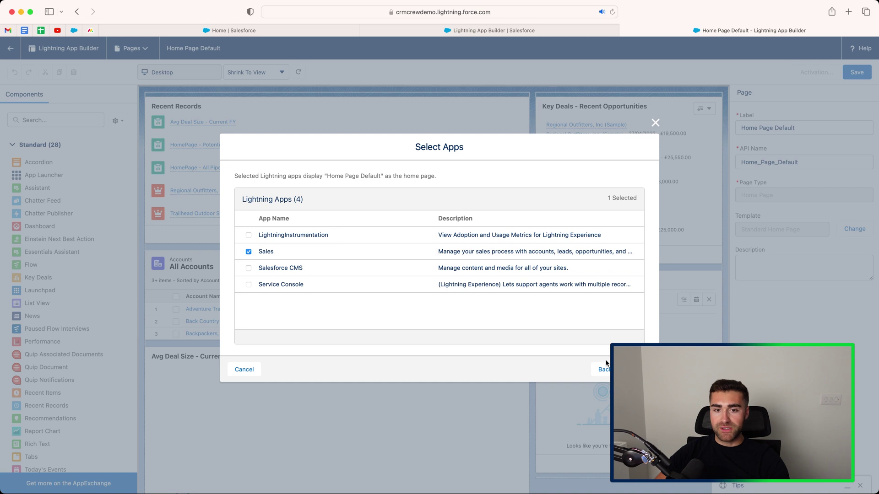
click(633, 370)
click(636, 362)
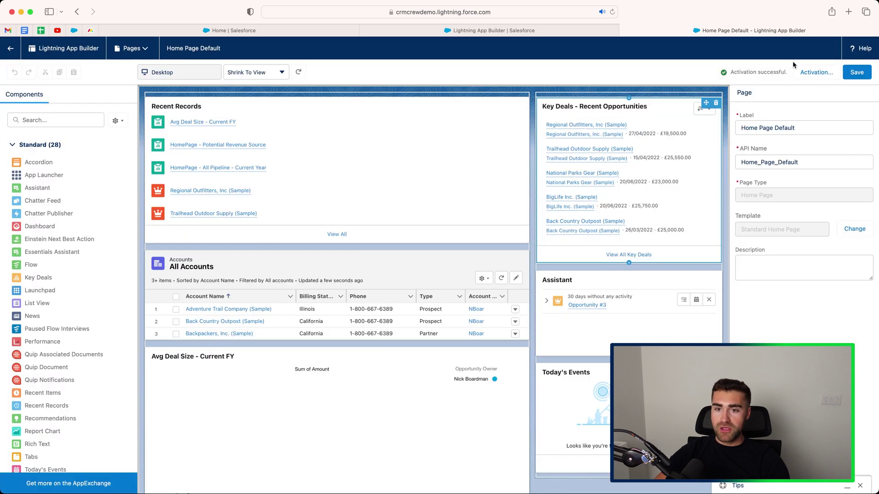
click(857, 72)
Reload the Sales home to confirm the original Recent Records and Key Deals layout is back.
click(229, 30)
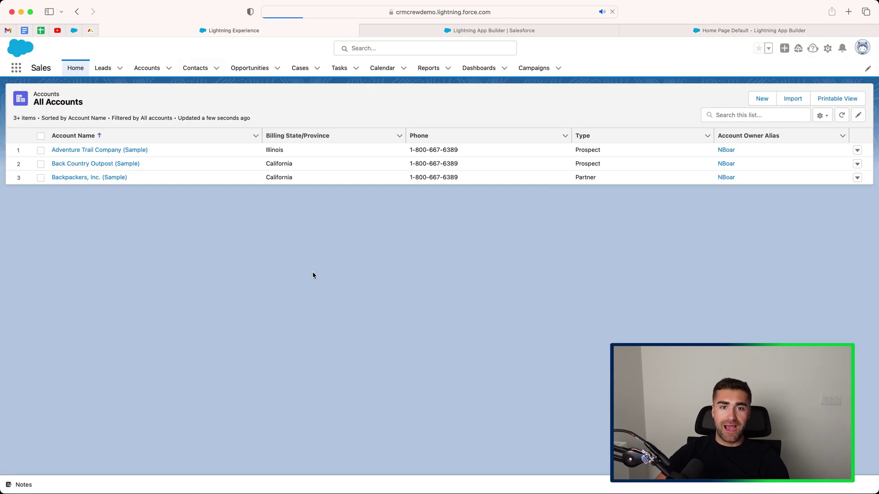
key(super+r)
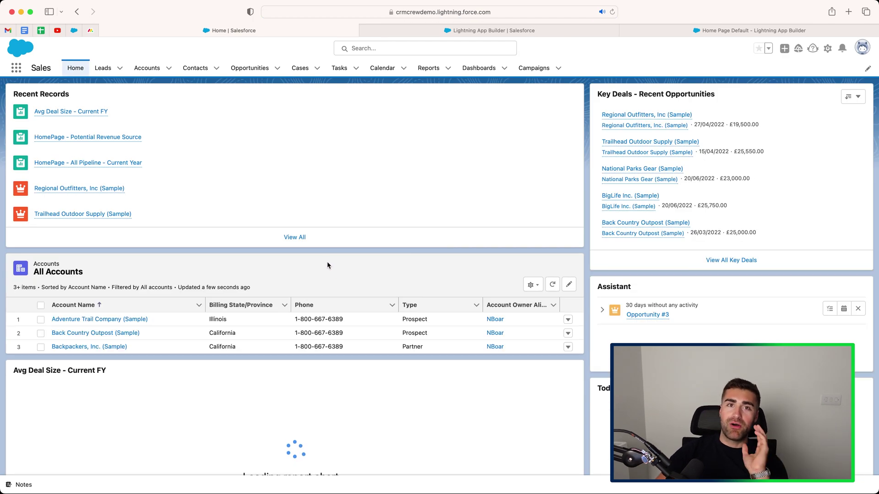